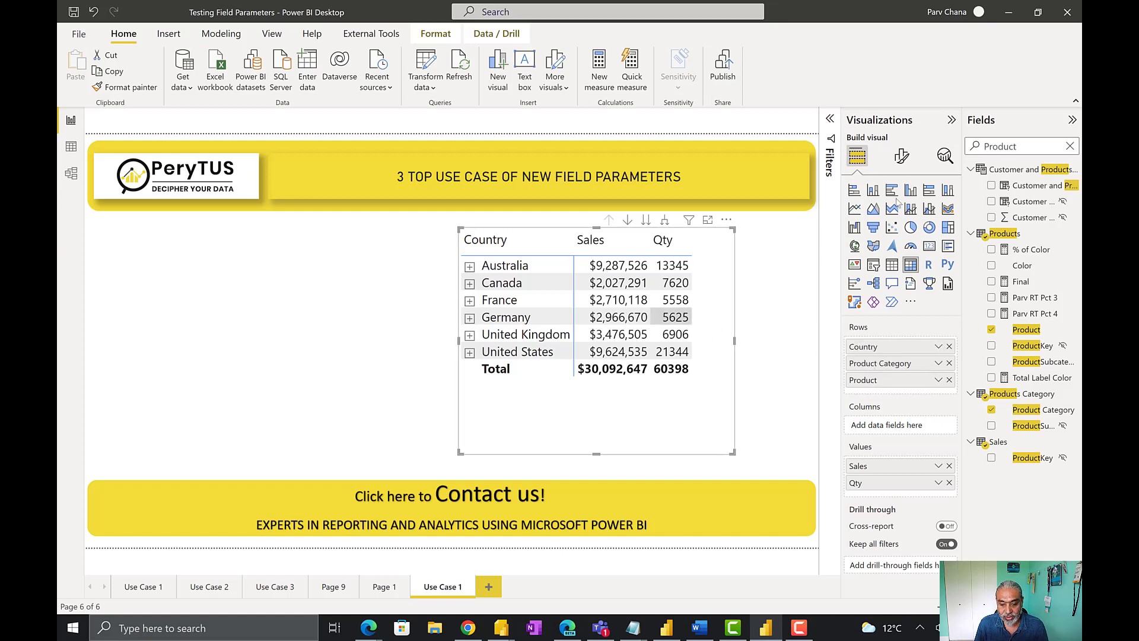
# Clear the 'Product' search from the Fields pane so all tables show.
pyautogui.moveTo(925, 143); pyautogui.dragTo(908, 144)
pyautogui.press('BackSpace')
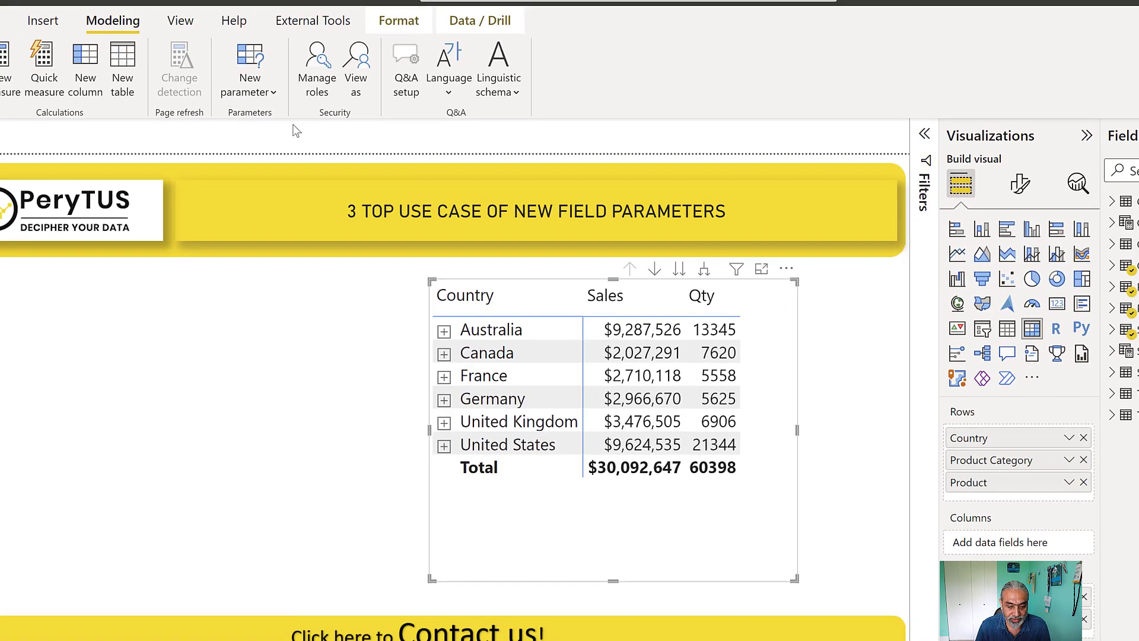
# Start a new fields parameter and name it 'Country and Product'.
pyautogui.click(276, 122)
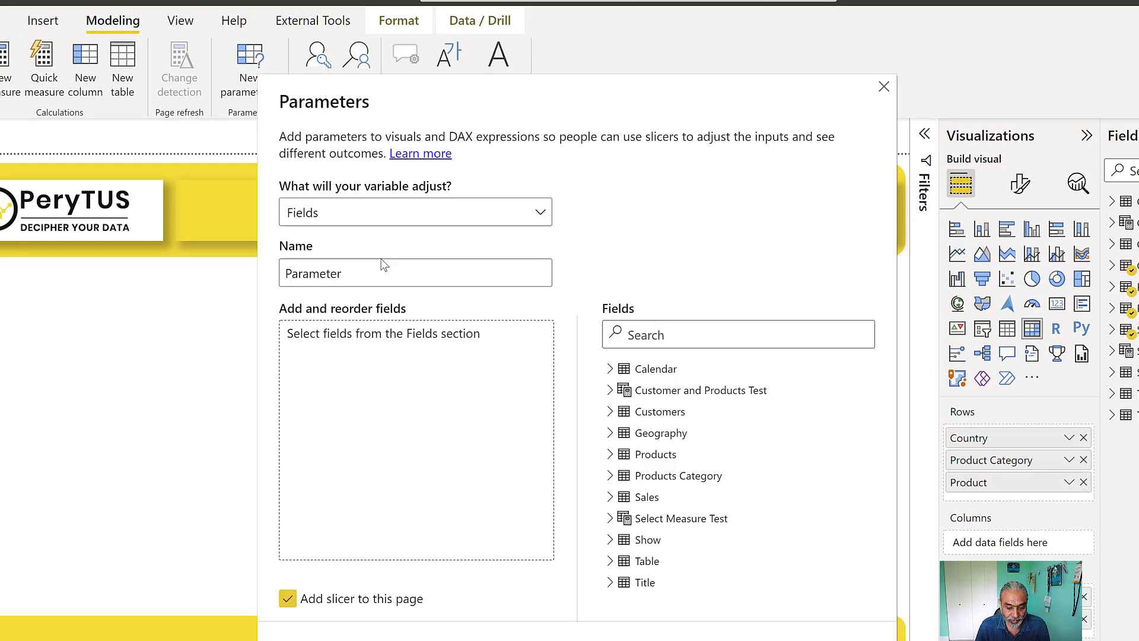
pyautogui.moveTo(415, 265); pyautogui.dragTo(279, 264)
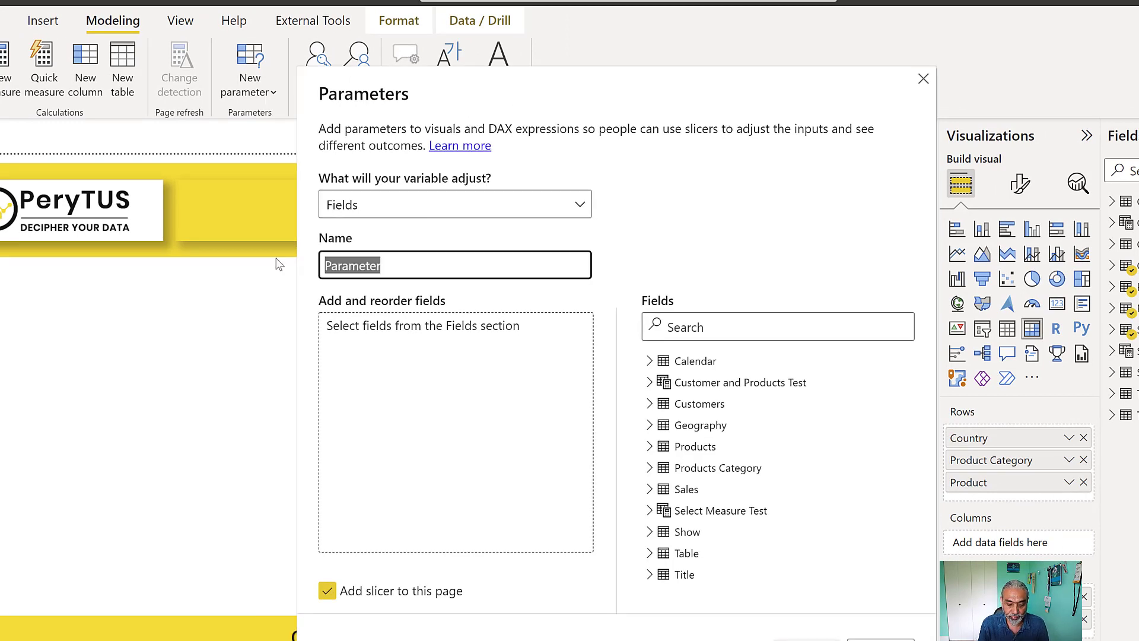
pyautogui.write('Country and Product')
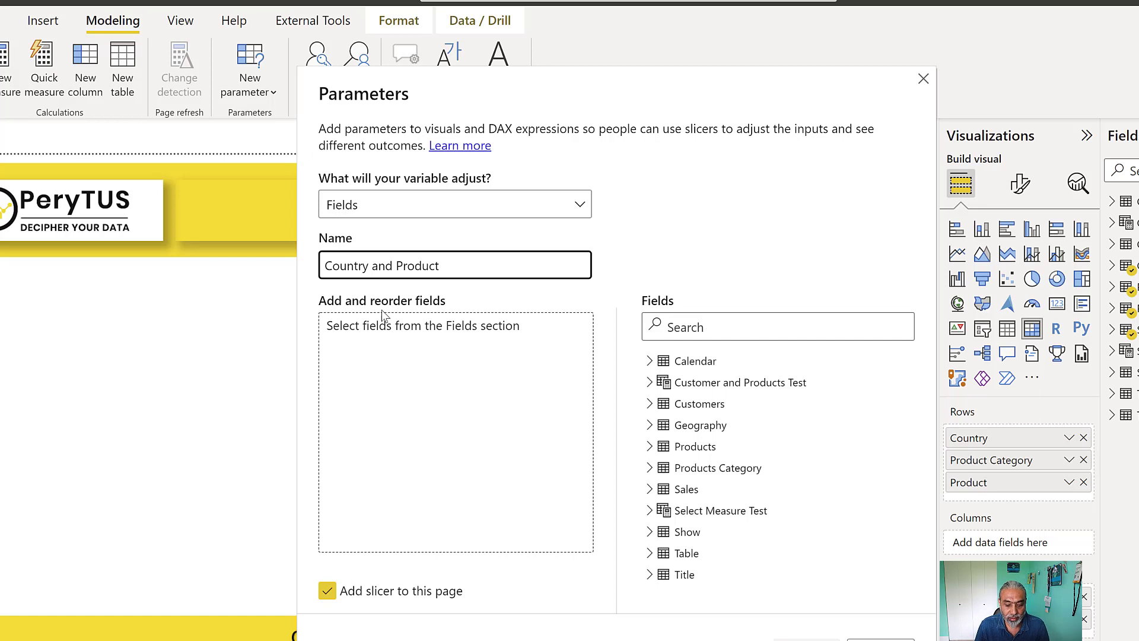
pyautogui.click(433, 403)
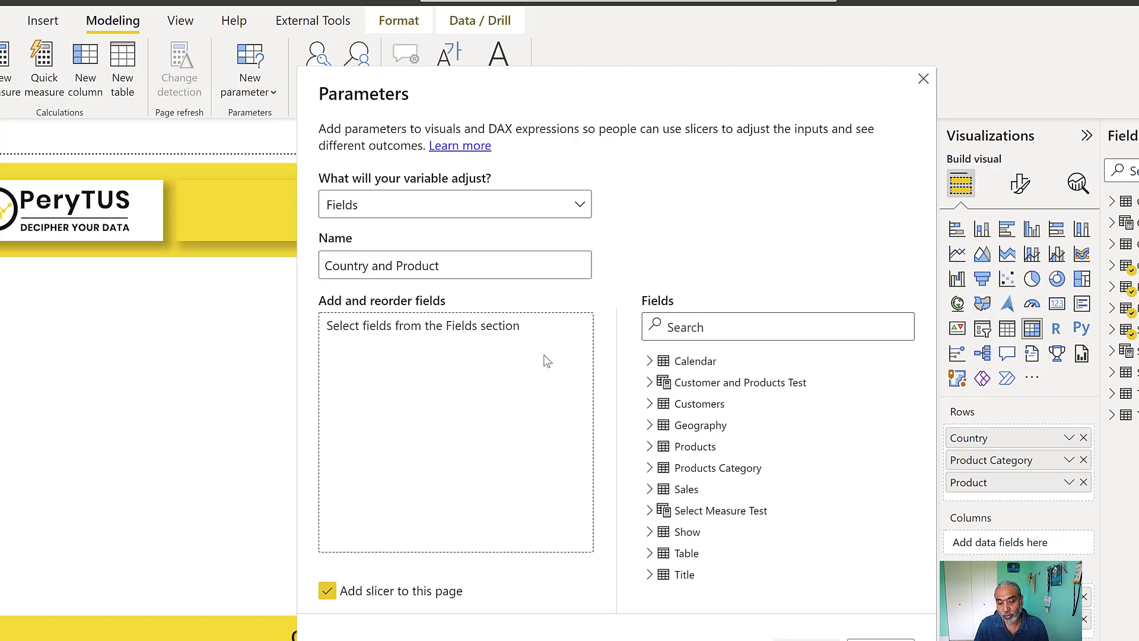
# Add Country, Product Category and Product to the parameter fields, in that order.
pyautogui.click(748, 331)
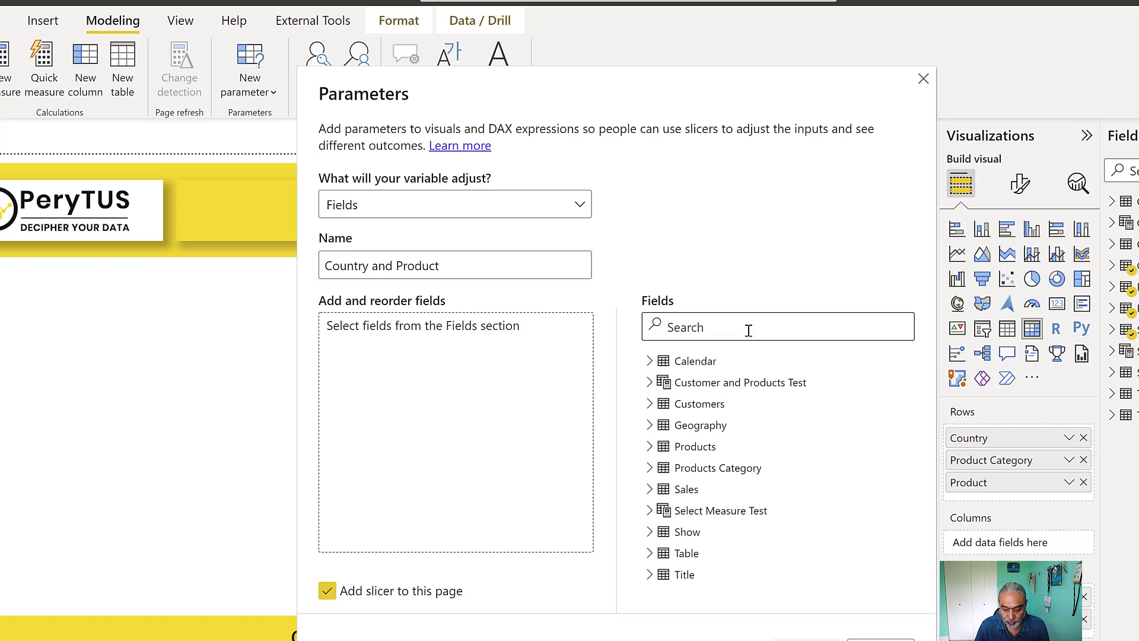
pyautogui.write('Geog')
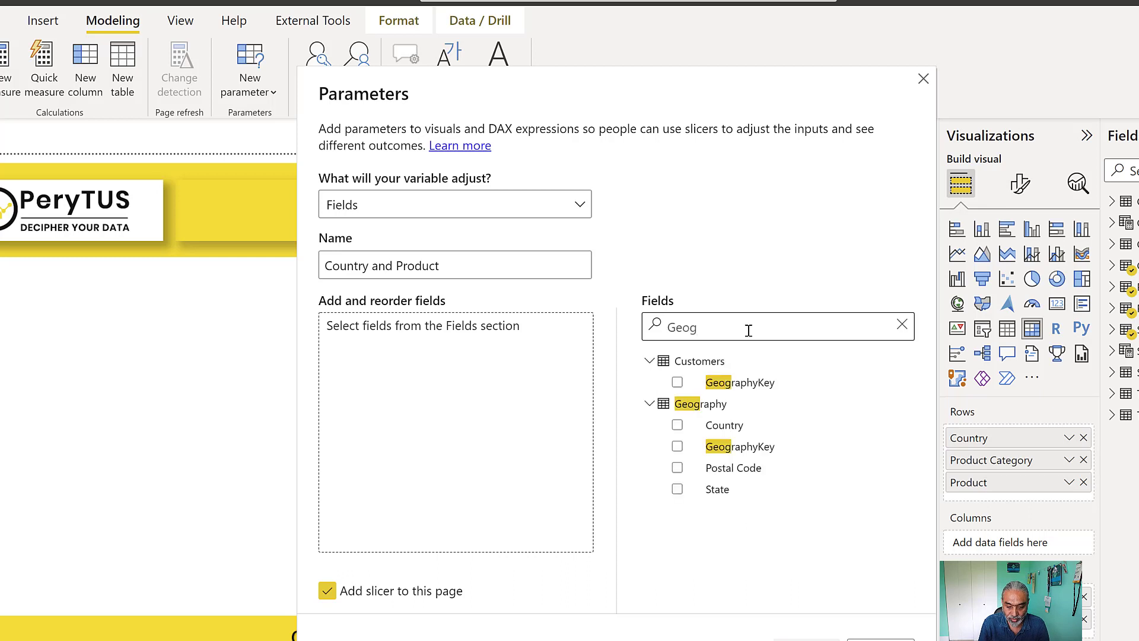
pyautogui.moveTo(724, 425); pyautogui.dragTo(462, 391)
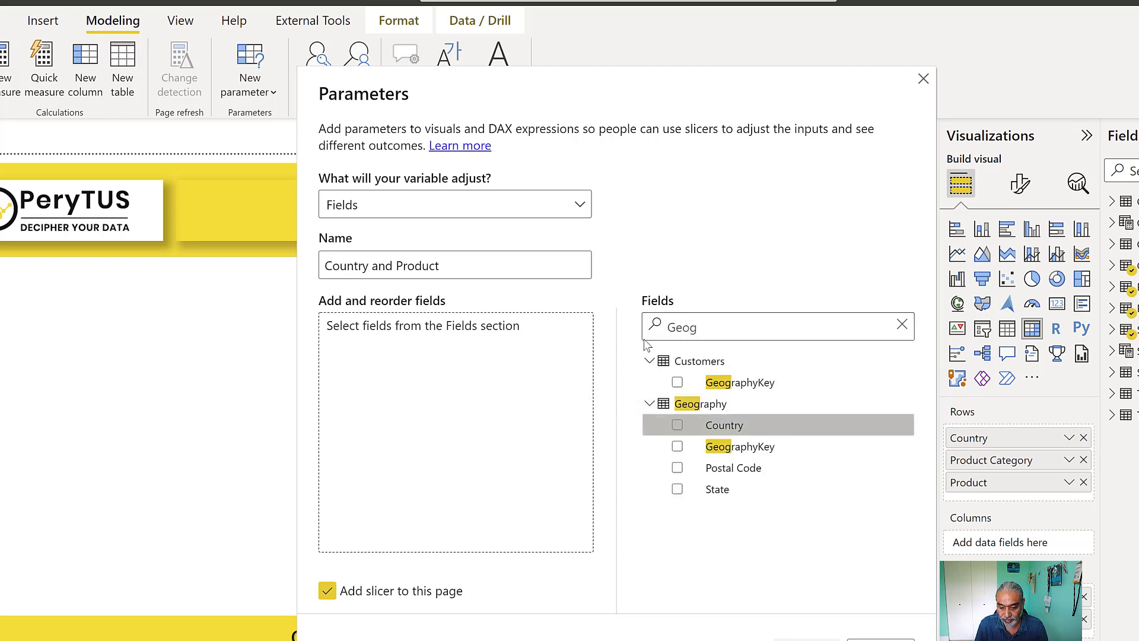
pyautogui.moveTo(708, 320); pyautogui.dragTo(624, 330)
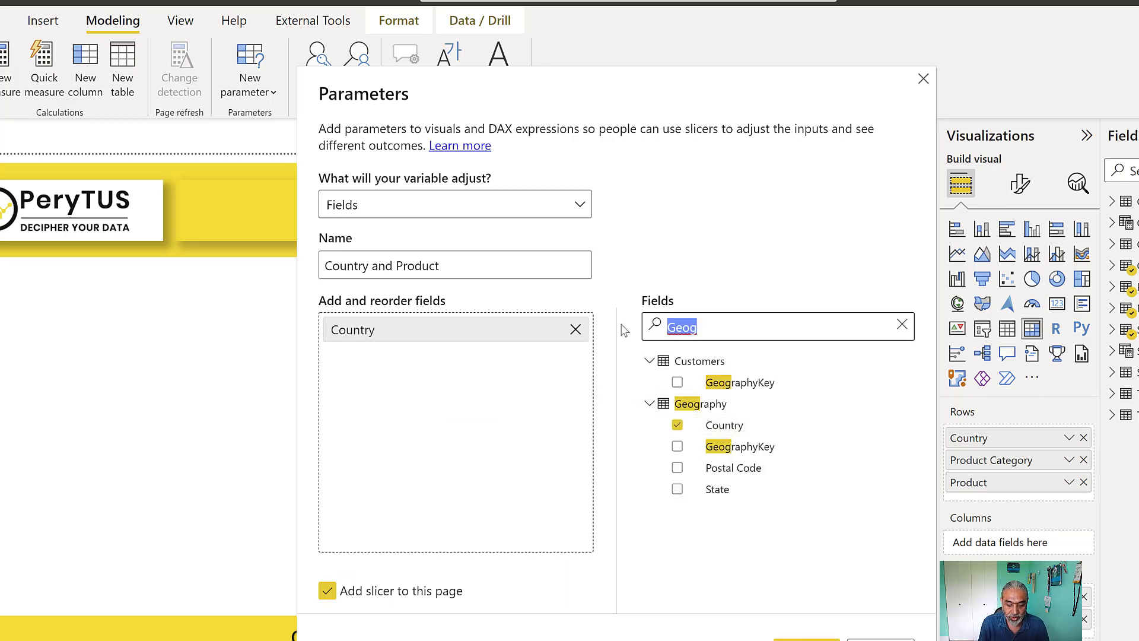
pyautogui.write('Patri')
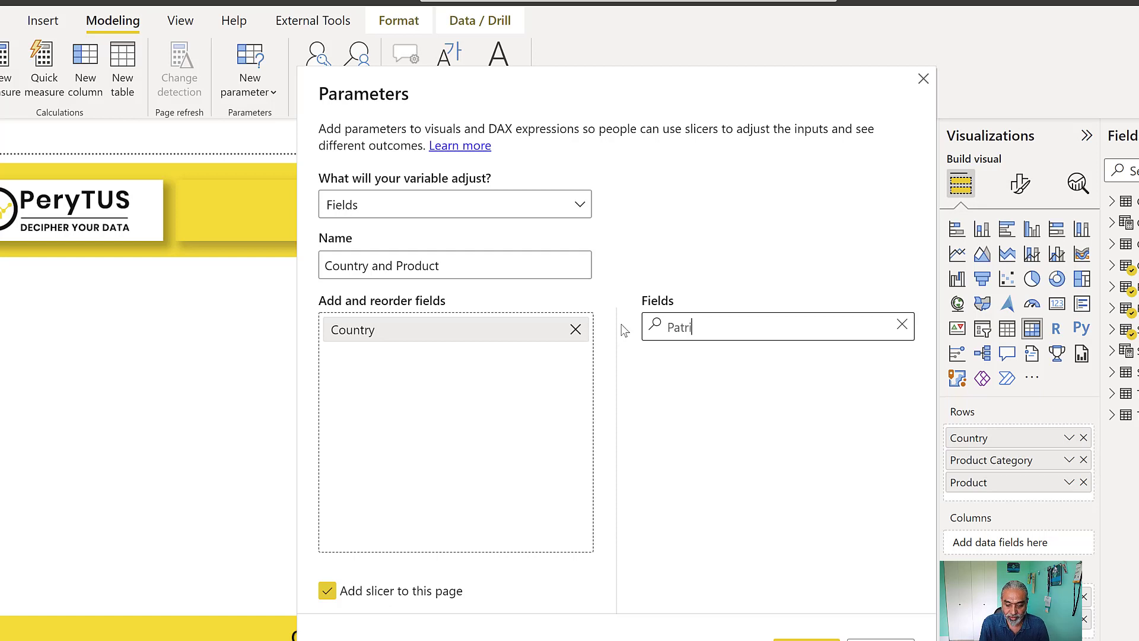
pyautogui.press('BackSpace')
pyautogui.press('BackSpace')
pyautogui.write('roduct')
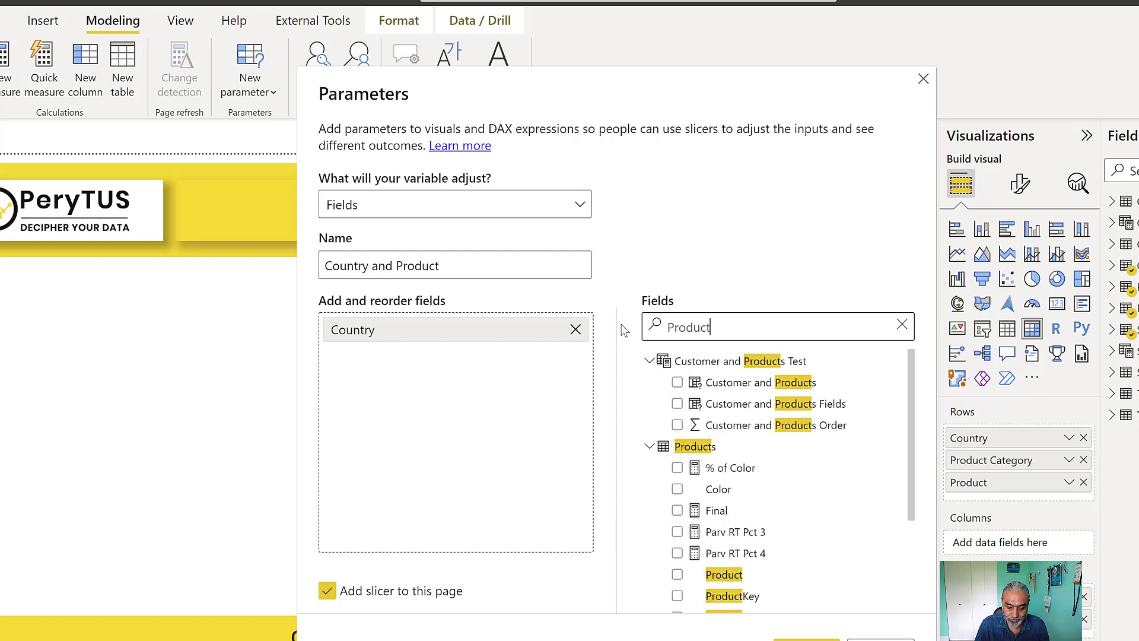
pyautogui.scroll(-3, 717, 551)
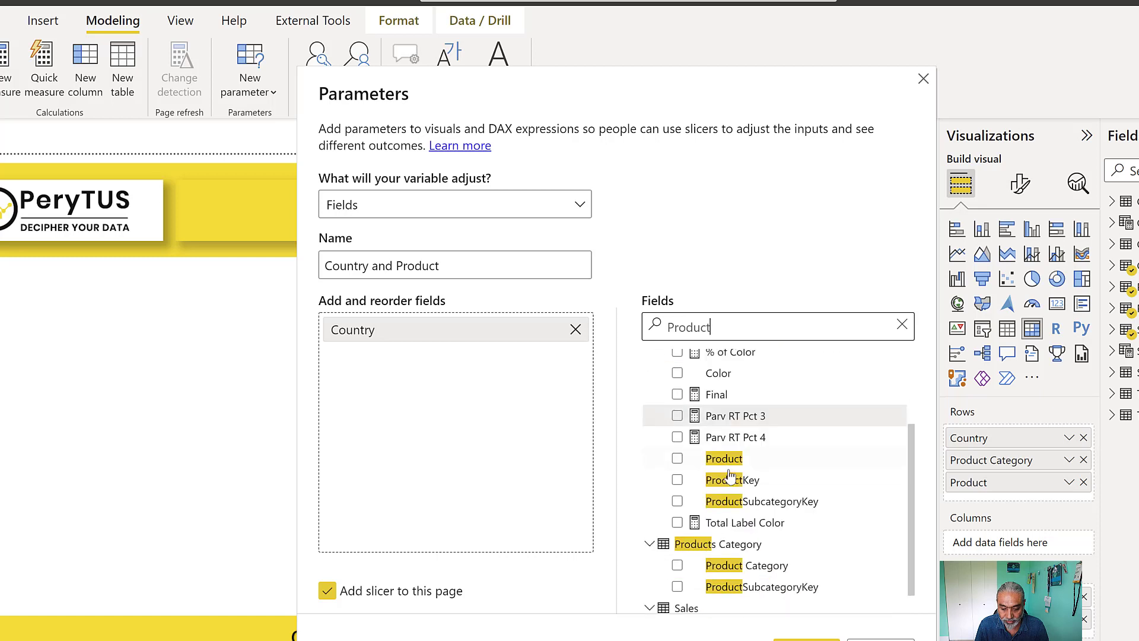
pyautogui.moveTo(746, 538); pyautogui.dragTo(531, 386)
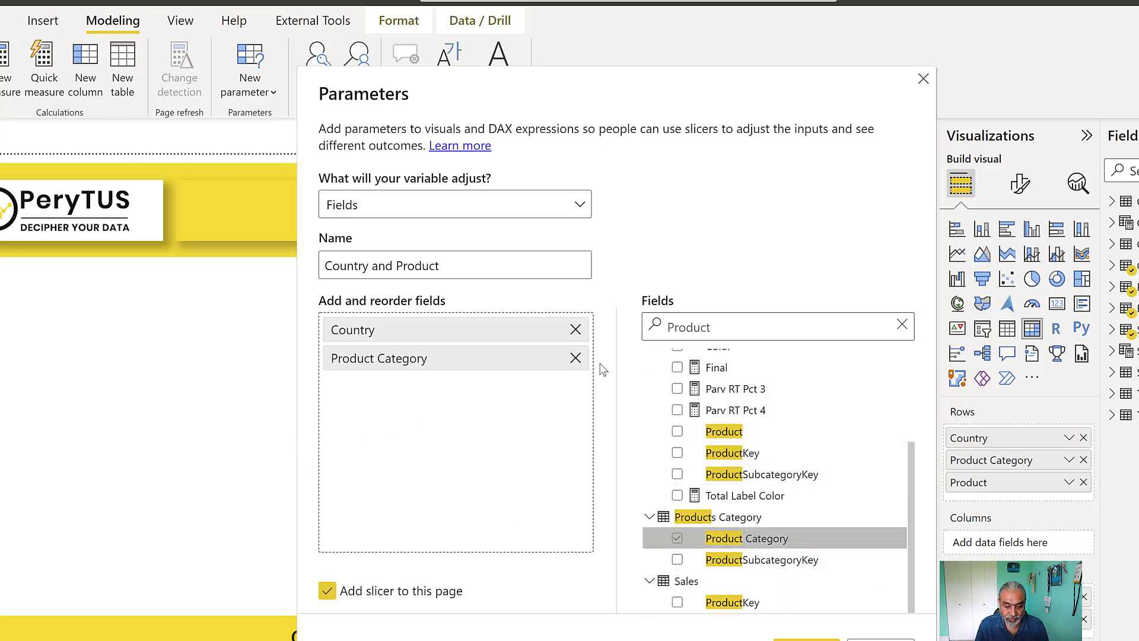
pyautogui.doubleClick(687, 328)
pyautogui.moveTo(742, 438); pyautogui.dragTo(403, 439)
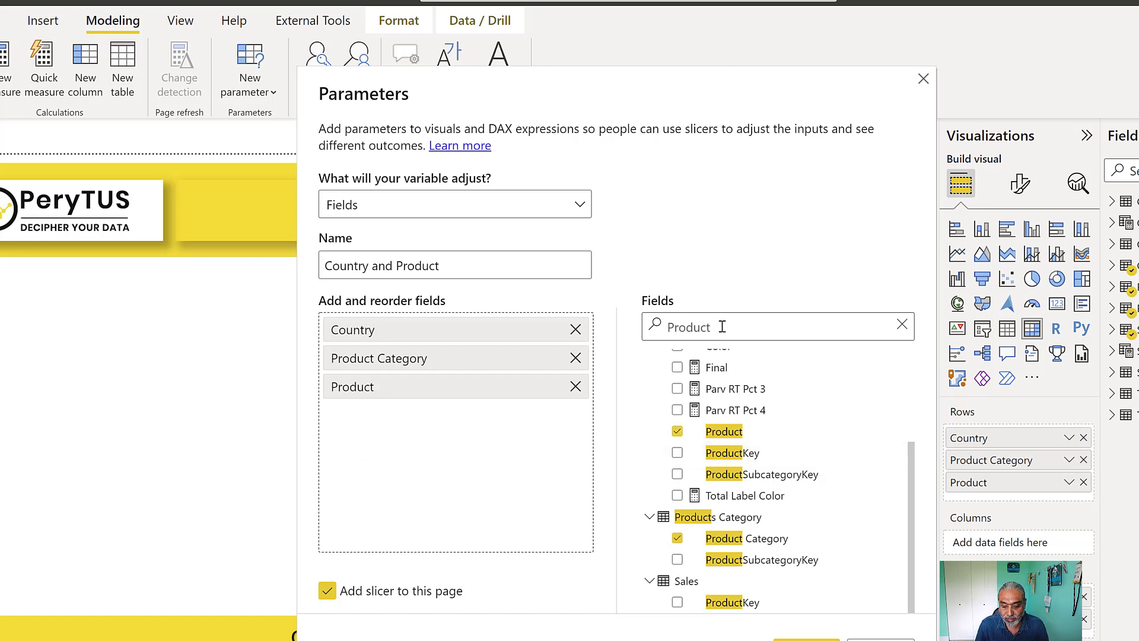
# Add the Sales and Qty measures to the parameter, then remove both again.
pyautogui.moveTo(738, 328); pyautogui.dragTo(632, 322)
pyautogui.write('Sales')
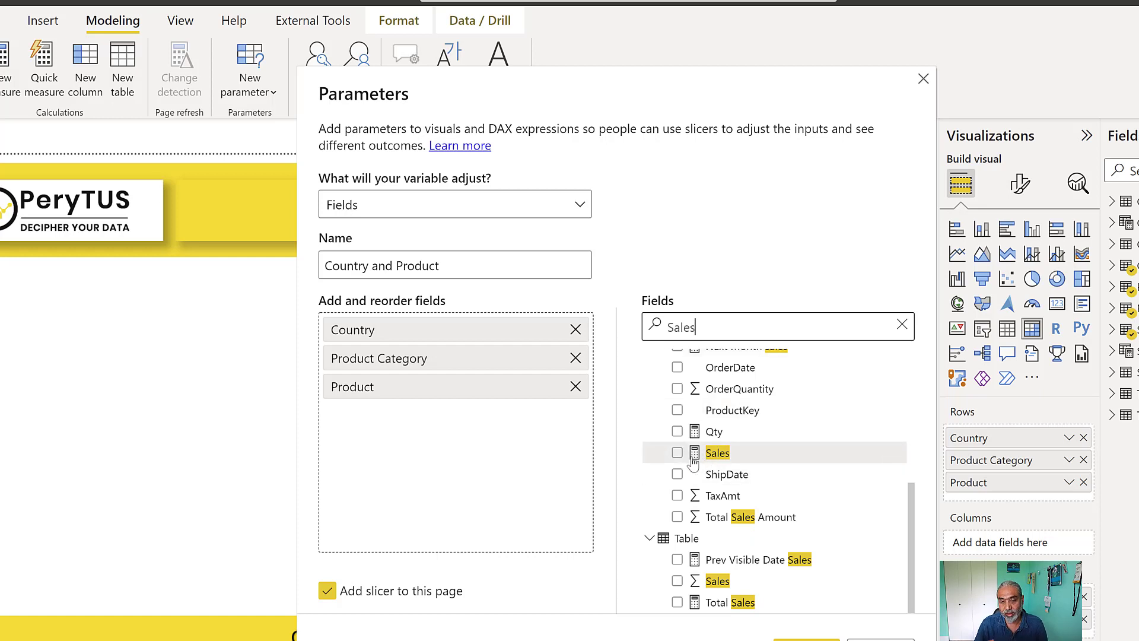
pyautogui.moveTo(695, 463); pyautogui.dragTo(457, 451)
pyautogui.moveTo(712, 431); pyautogui.dragTo(516, 473)
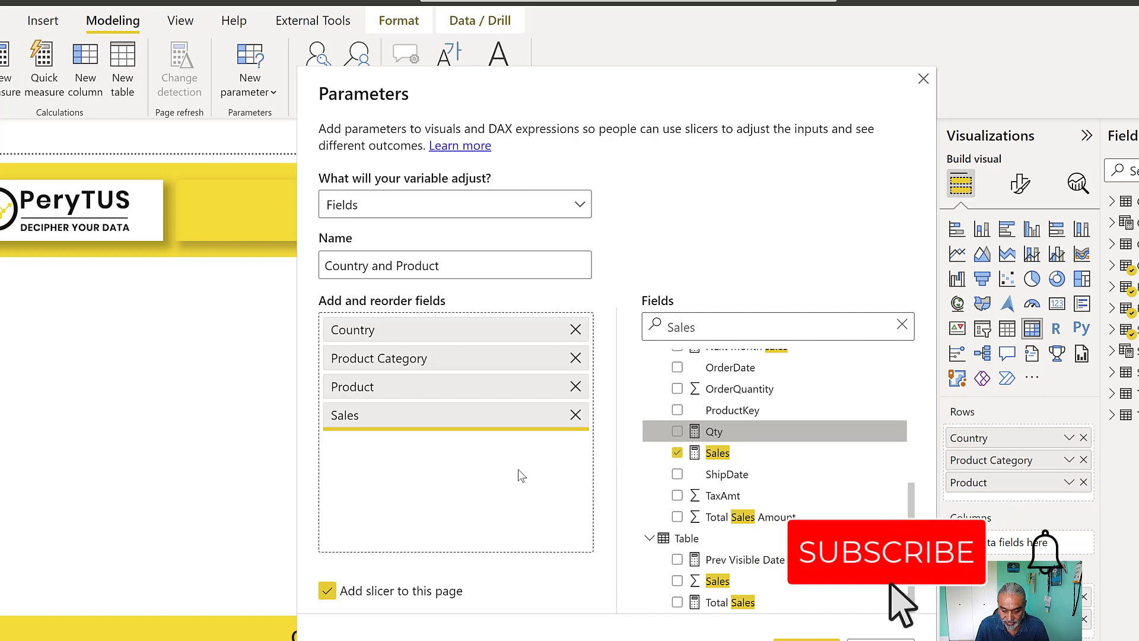
pyautogui.click(574, 444)
pyautogui.click(576, 416)
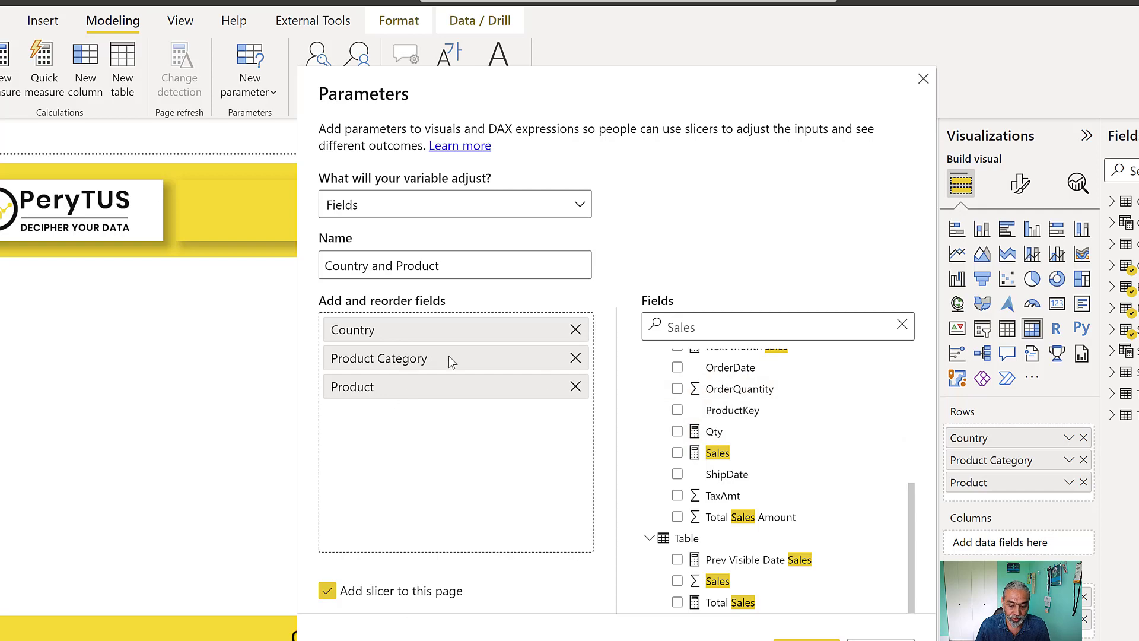
pyautogui.click(677, 602)
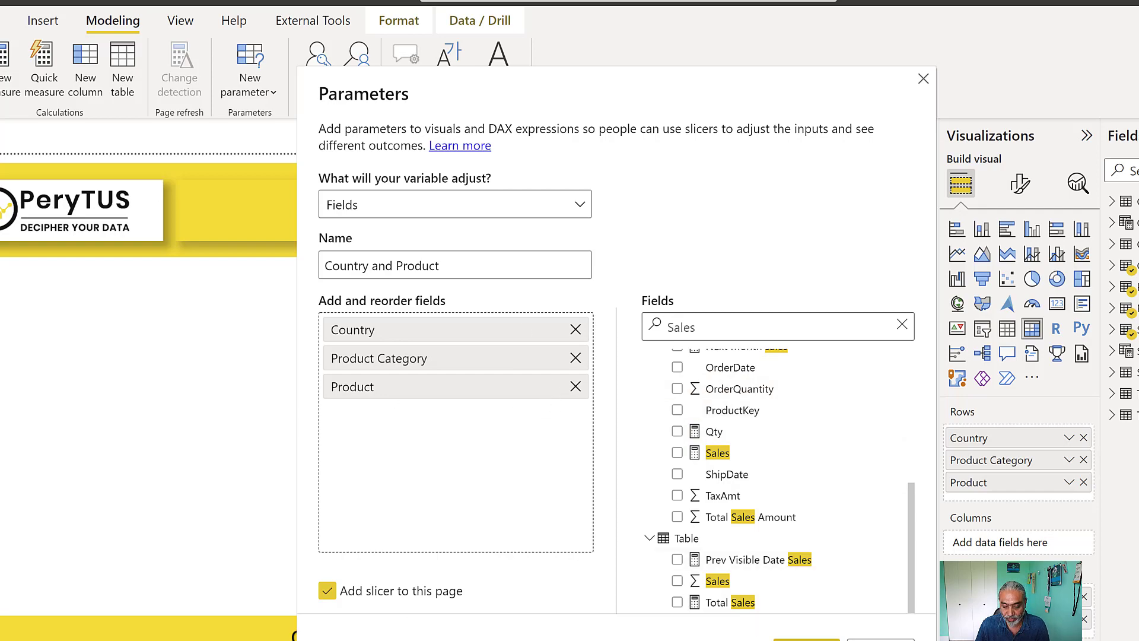
# Create the field parameter and review its generated DAX formula.
pyautogui.press('Escape')
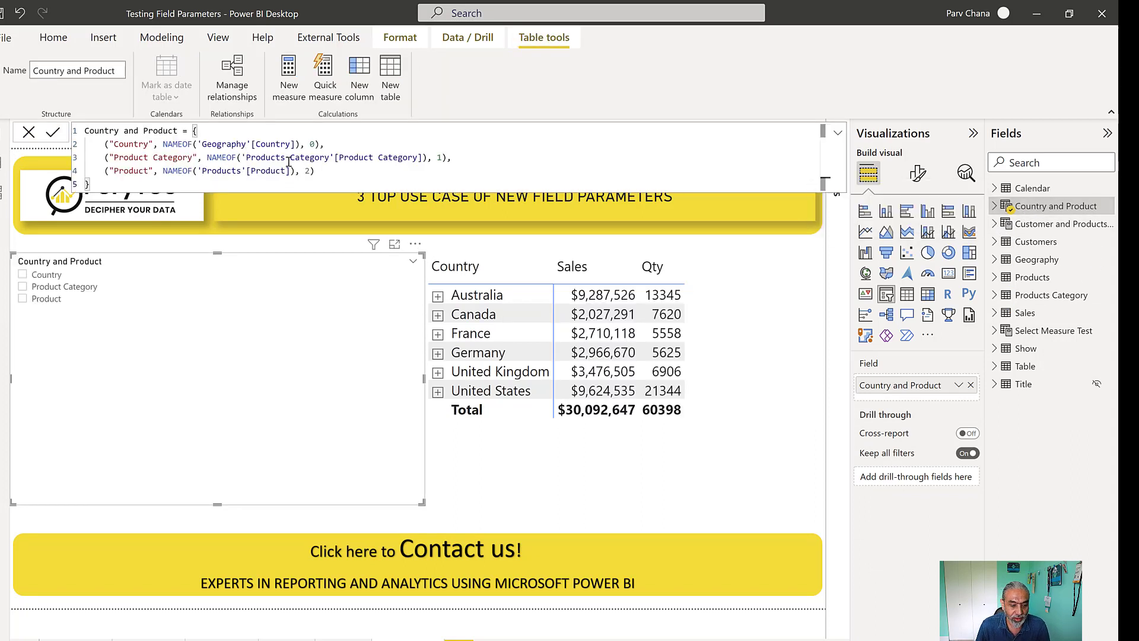
pyautogui.scroll(2, 321, 158)
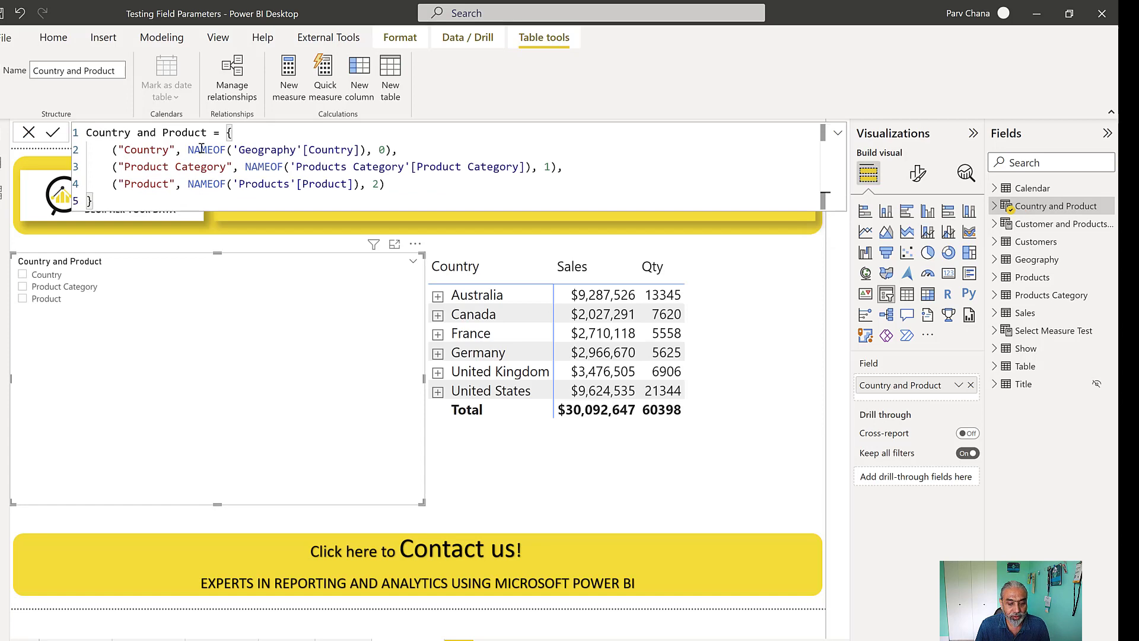
pyautogui.moveTo(412, 167); pyautogui.dragTo(176, 150)
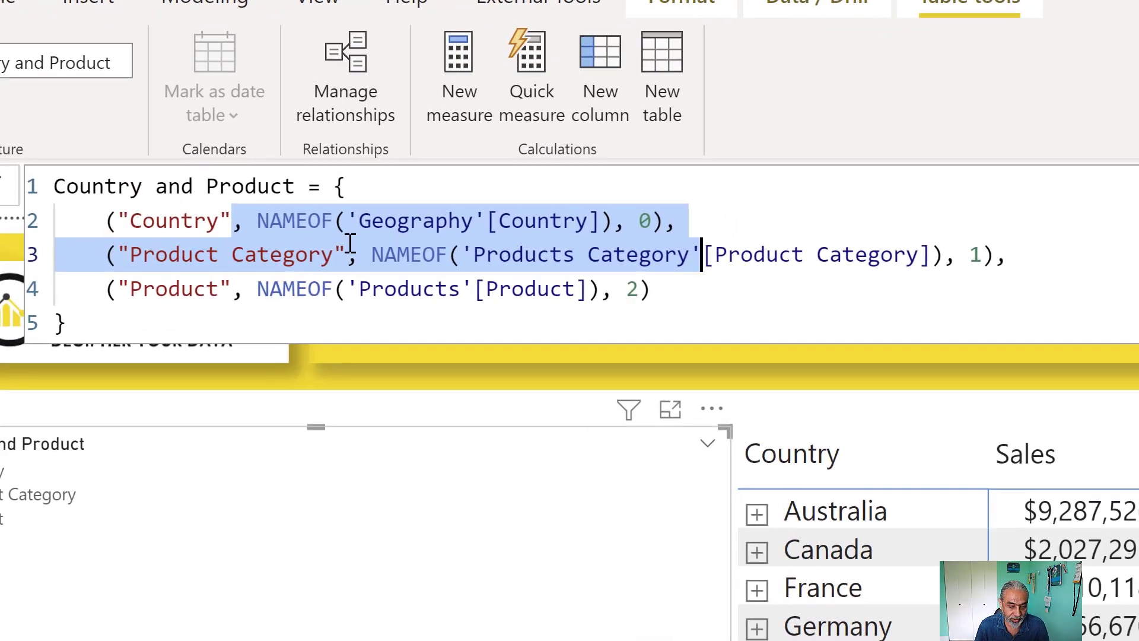
pyautogui.click(336, 187)
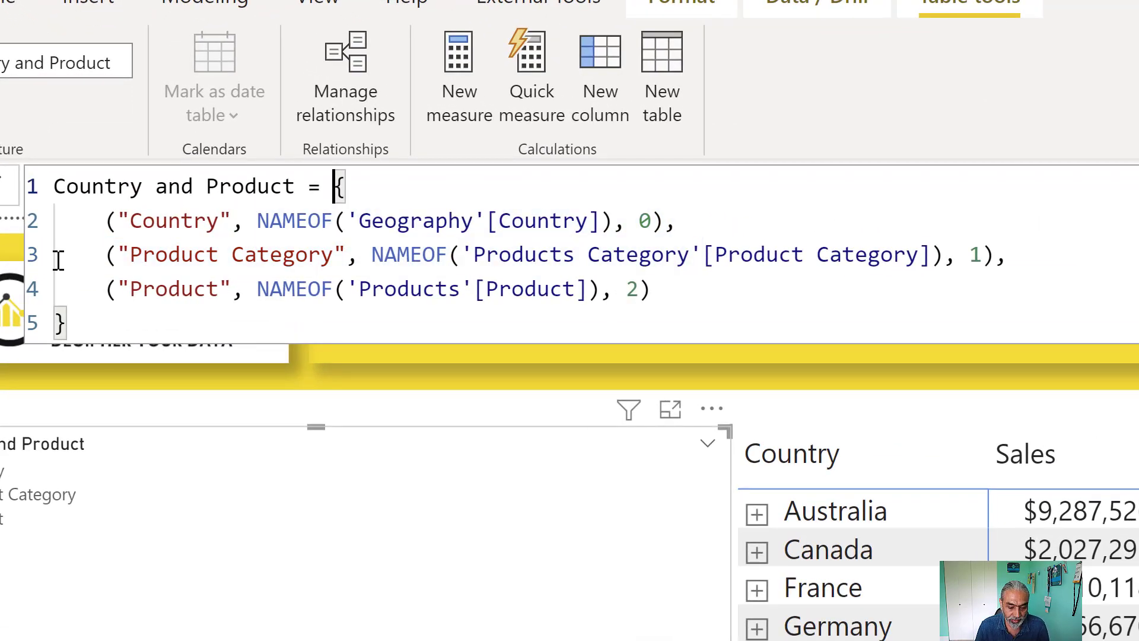
# Rename the Country label to 'Country Name' in the parameter formula.
pyautogui.click(92, 221)
pyautogui.keyDown('shift'); pyautogui.click(337, 254); pyautogui.keyUp('shift')
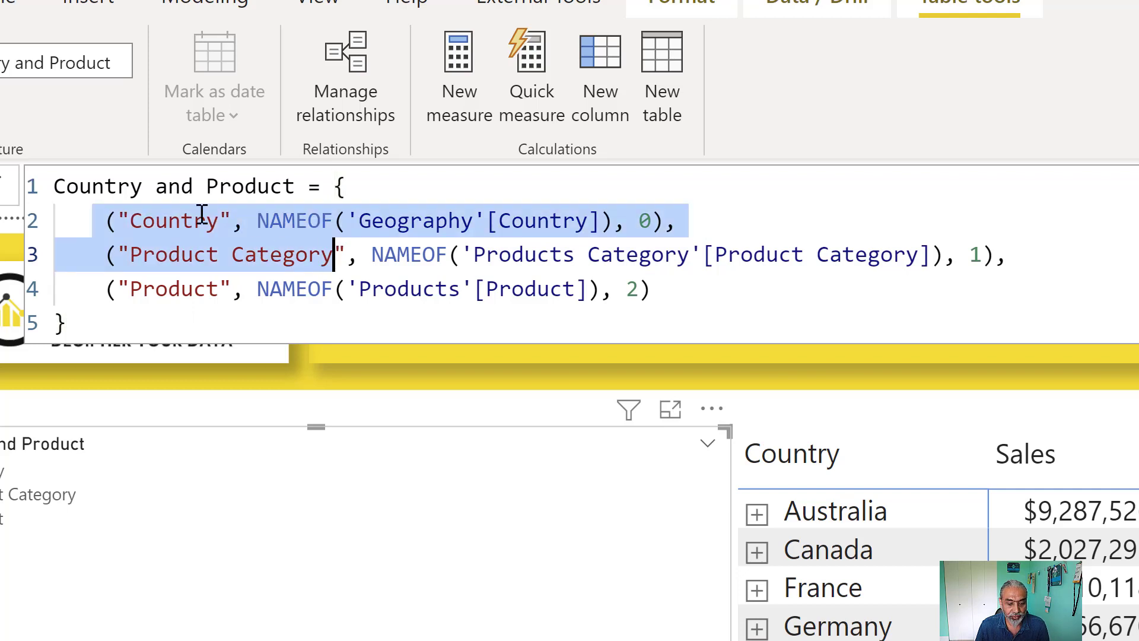
pyautogui.click(172, 220)
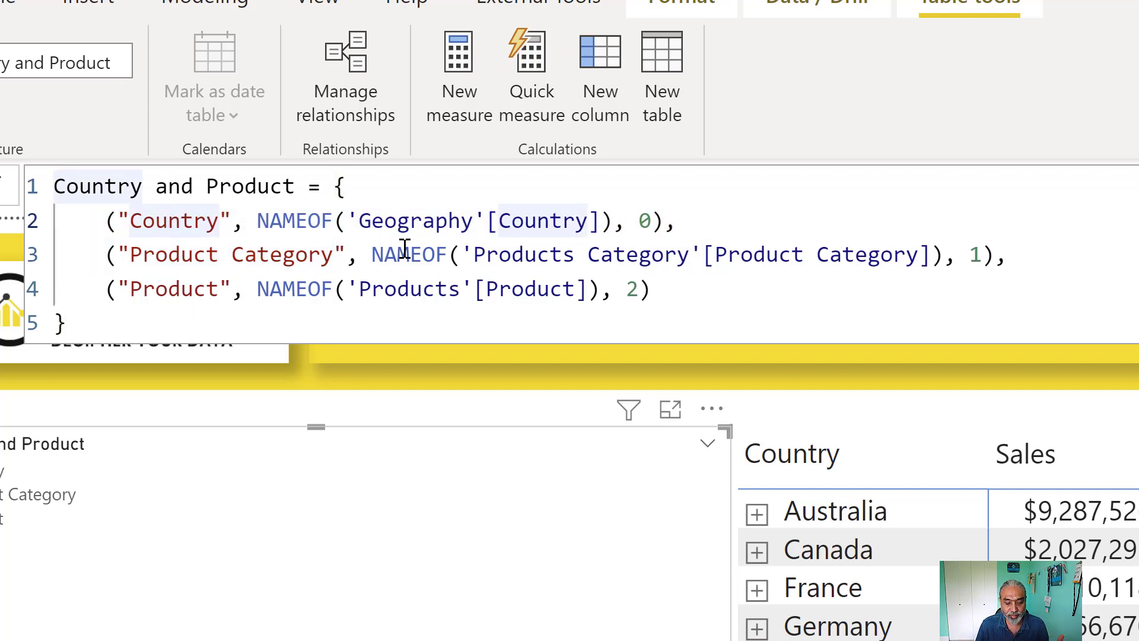
pyautogui.moveTo(360, 223); pyautogui.dragTo(580, 247)
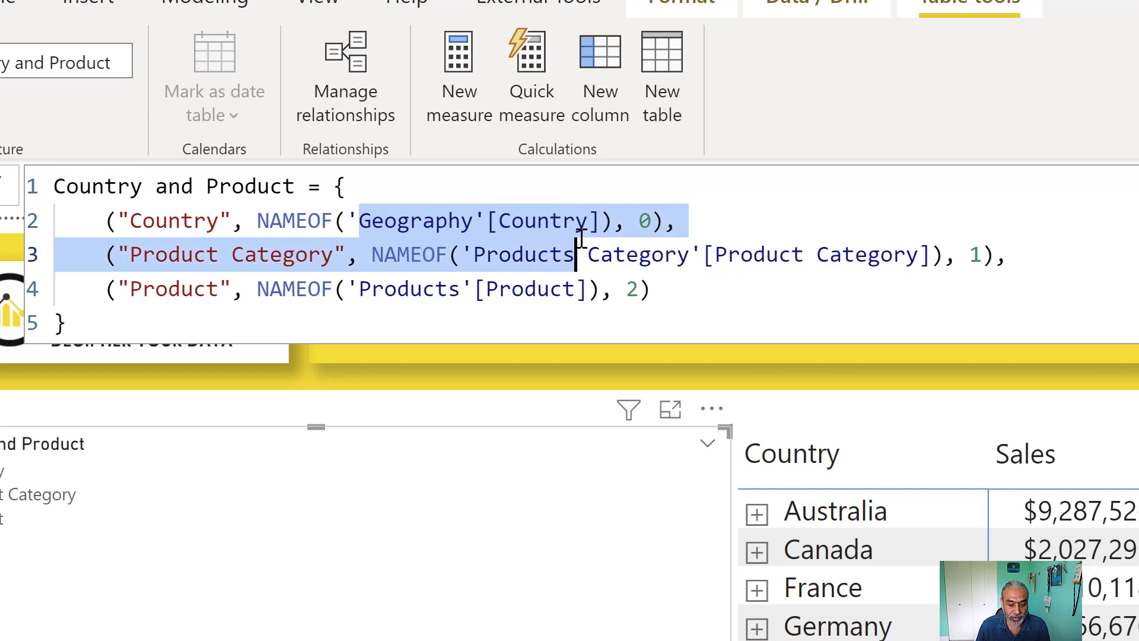
pyautogui.click(544, 228)
pyautogui.moveTo(640, 221); pyautogui.dragTo(651, 221)
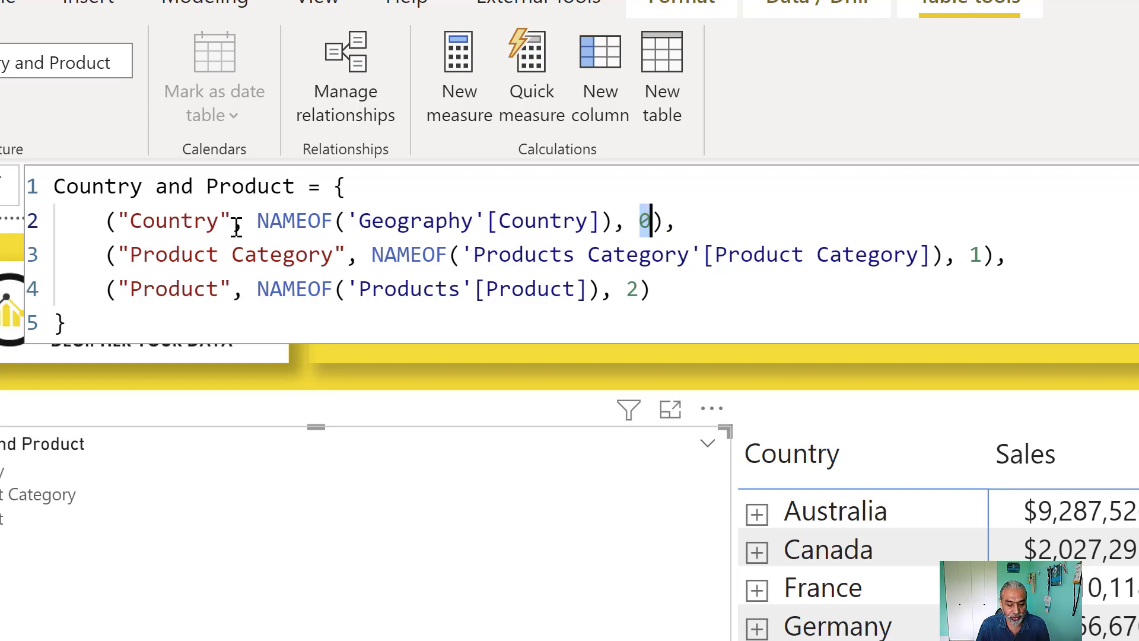
pyautogui.doubleClick(542, 222)
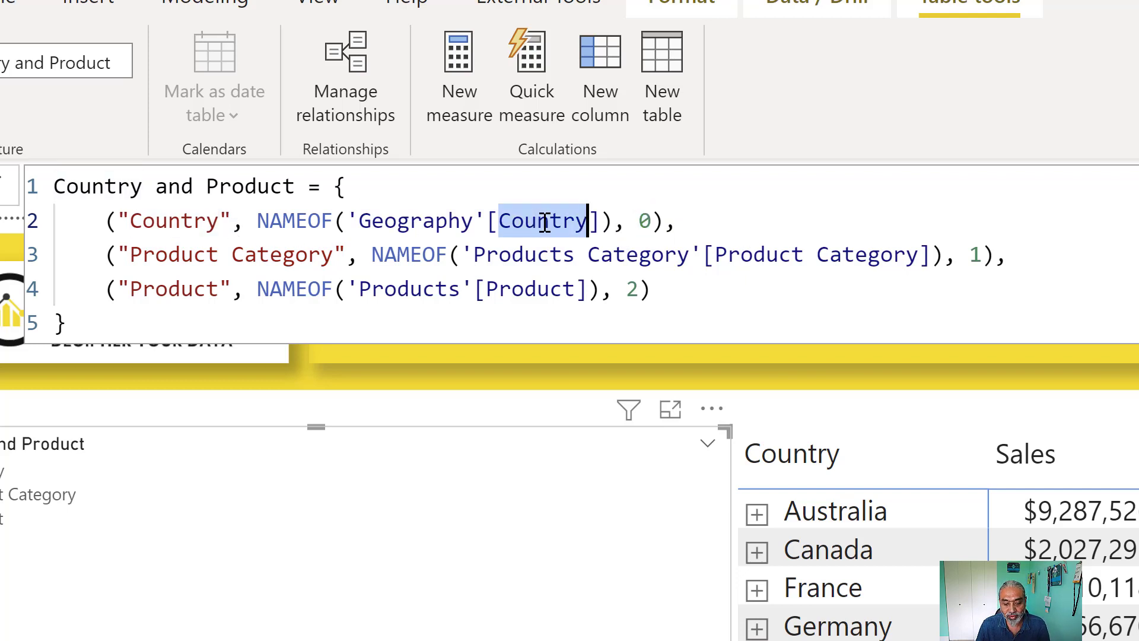
pyautogui.click(223, 220)
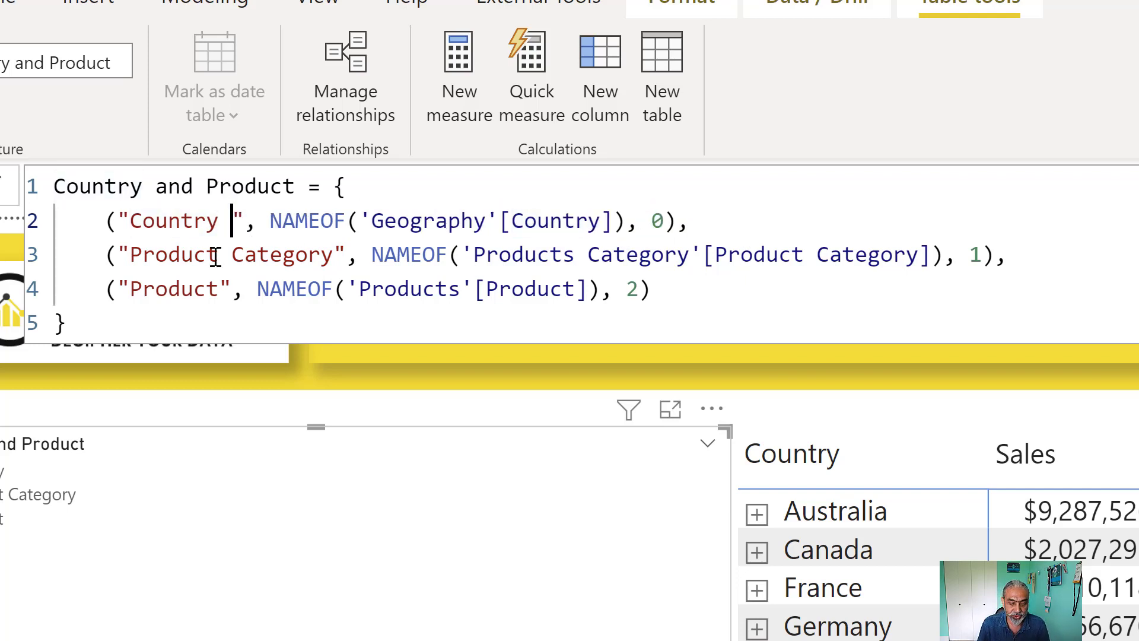
pyautogui.write('Name')
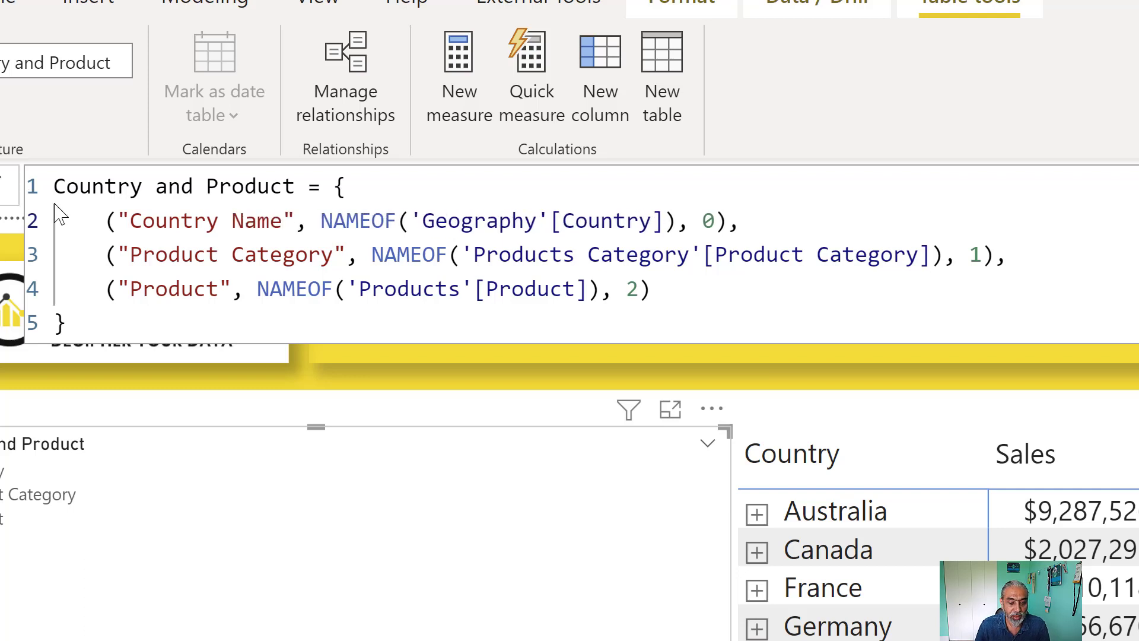
# Change the other labels to 'Category' and 'Product Name'.
pyautogui.moveTo(713, 255); pyautogui.dragTo(918, 255)
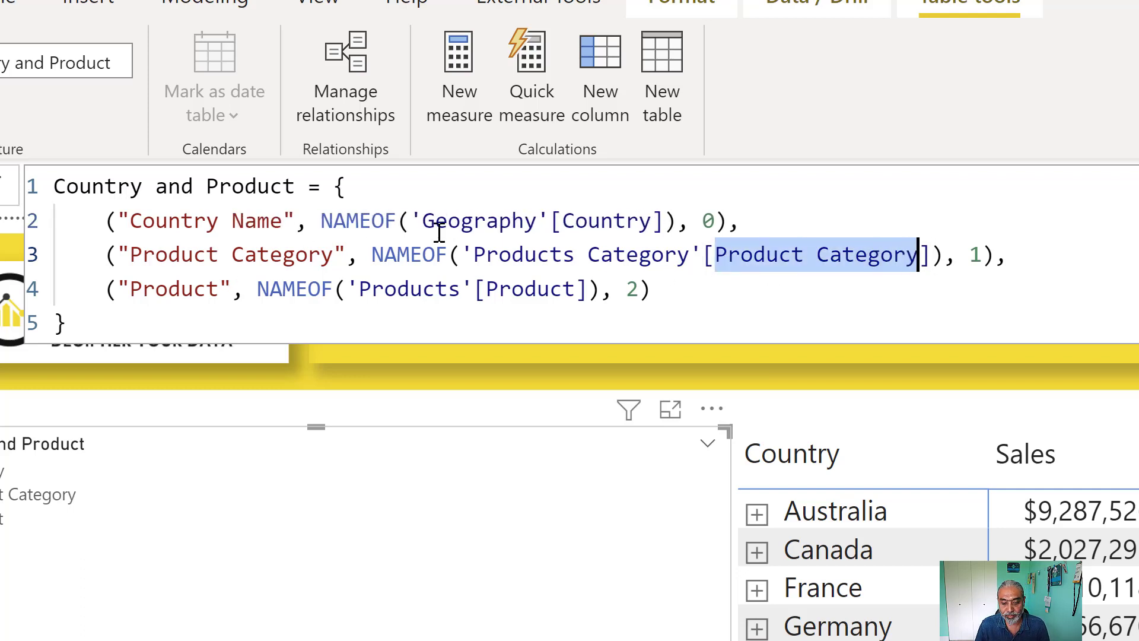
pyautogui.doubleClick(202, 254)
pyautogui.moveTo(202, 254); pyautogui.dragTo(229, 254)
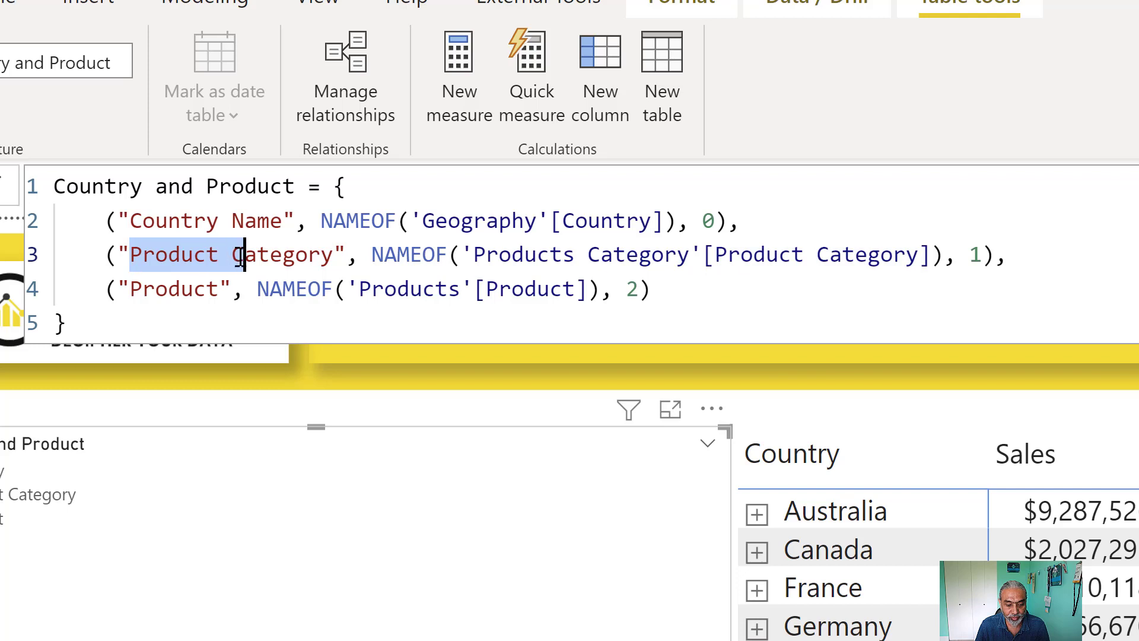
pyautogui.press('BackSpace')
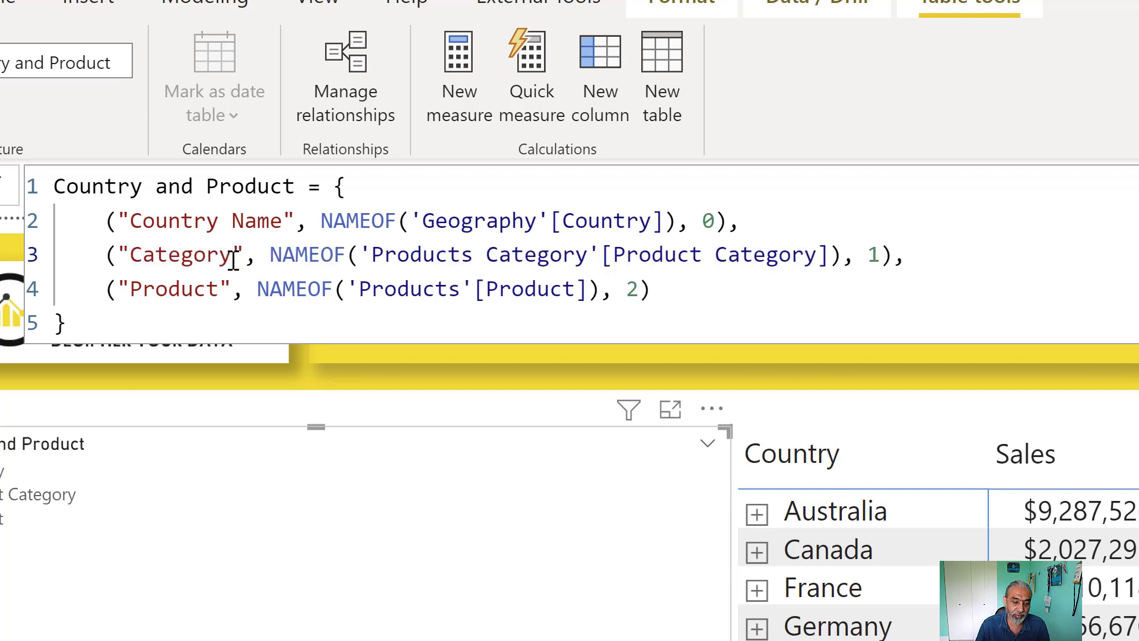
pyautogui.doubleClick(156, 289)
pyautogui.press('Right')
pyautogui.write('Name')
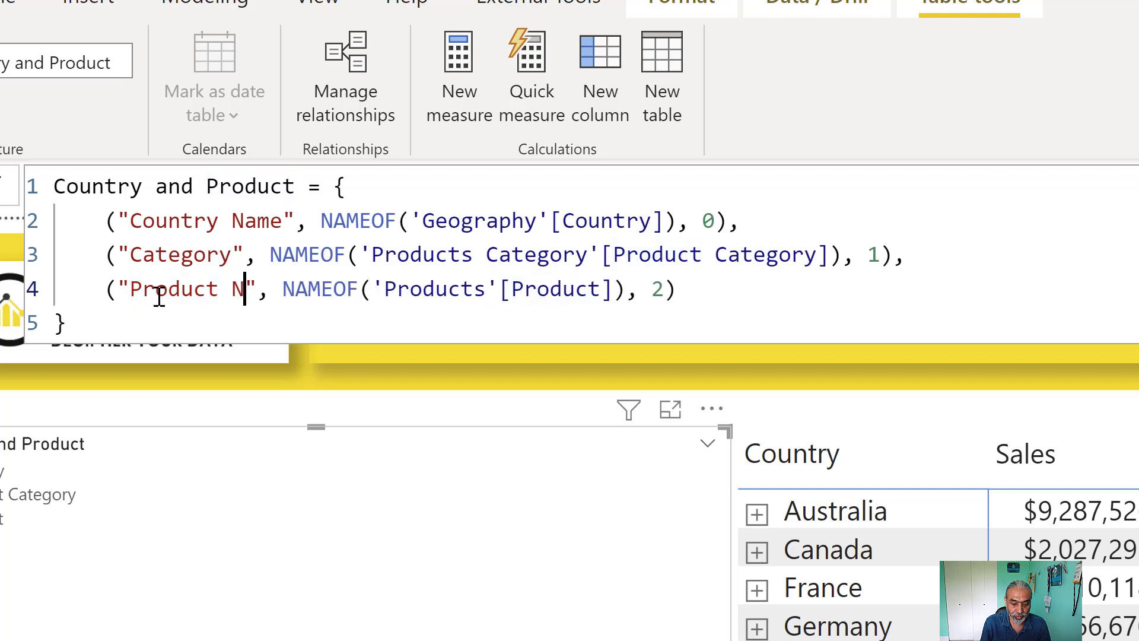
# Commit the edited parameter formula and narrow the slicer from its left side.
pyautogui.moveTo(128, 289); pyautogui.dragTo(260, 289)
pyautogui.moveTo(320, 185); pyautogui.dragTo(52, 185)
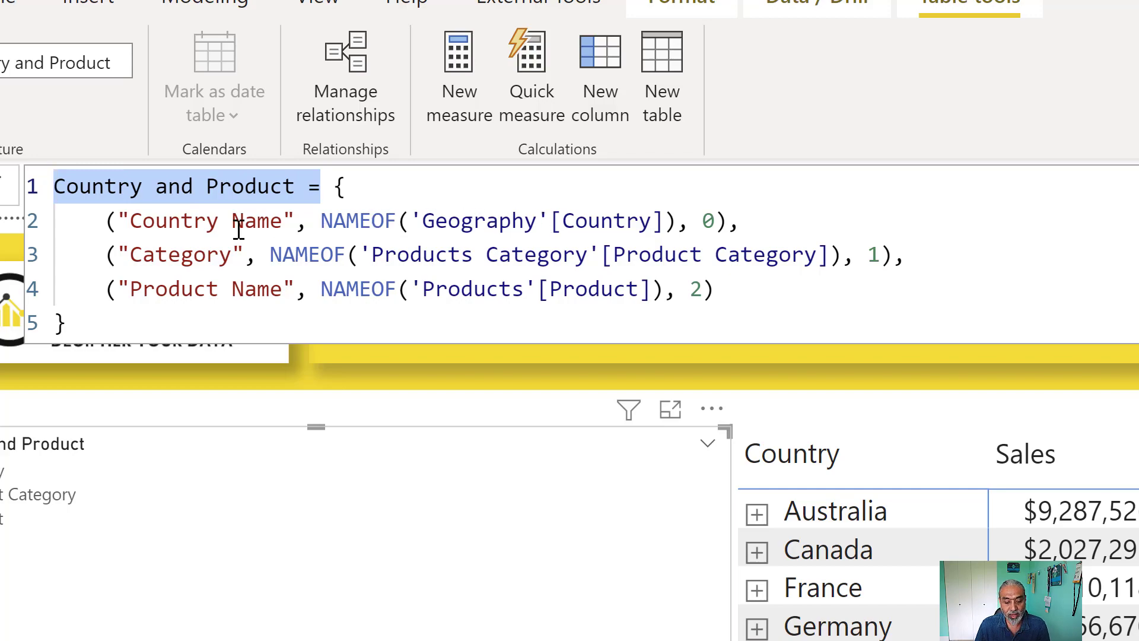
pyautogui.moveTo(510, 225); pyautogui.dragTo(593, 229)
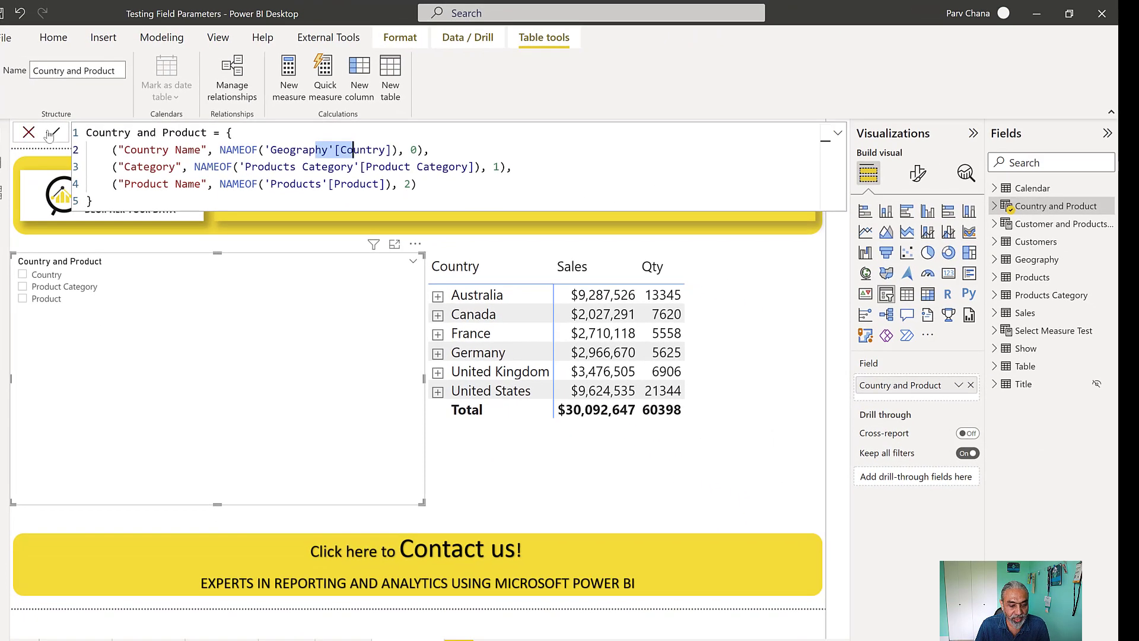
pyautogui.click(51, 133)
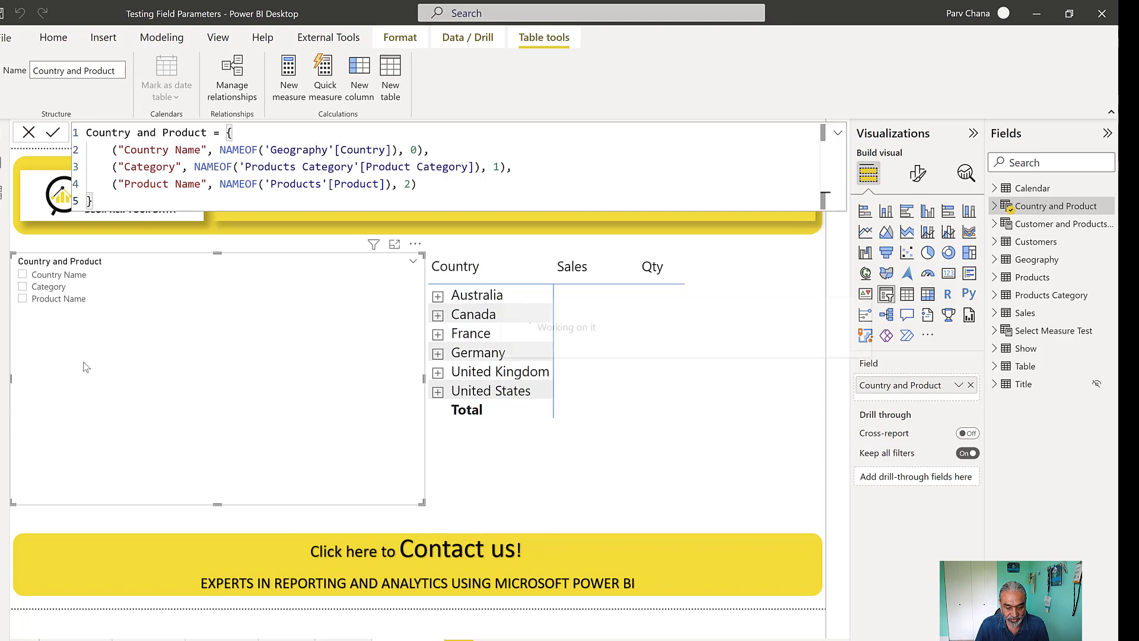
pyautogui.moveTo(10, 380); pyautogui.dragTo(269, 397)
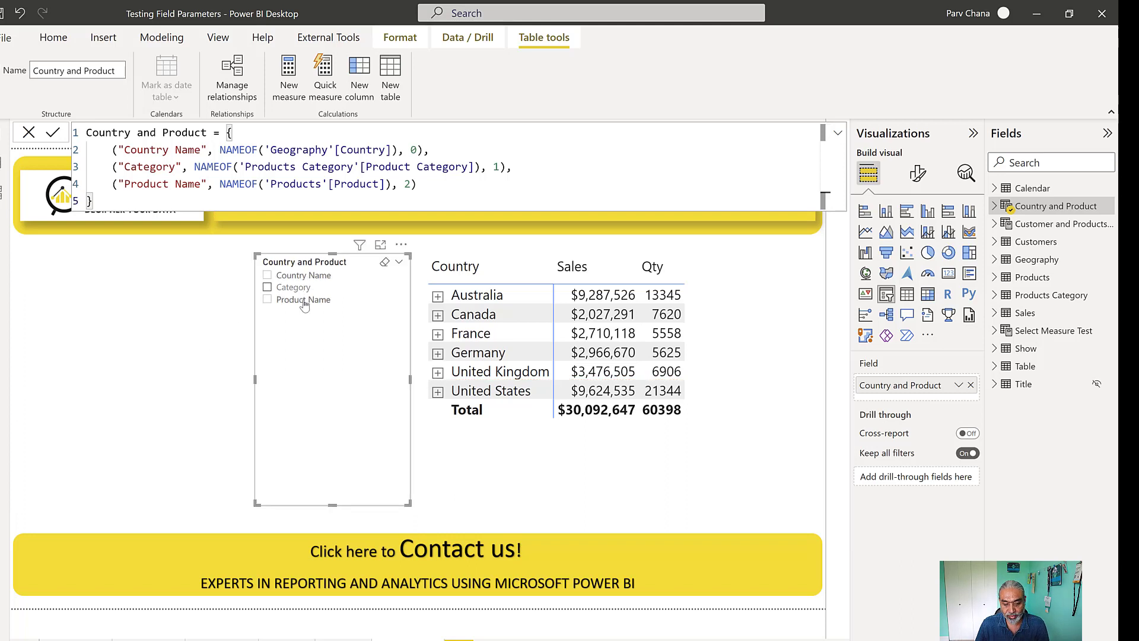
# Select the sales table, test the Category slicer choice, and expand the Country and Product fields.
pyautogui.click(178, 380)
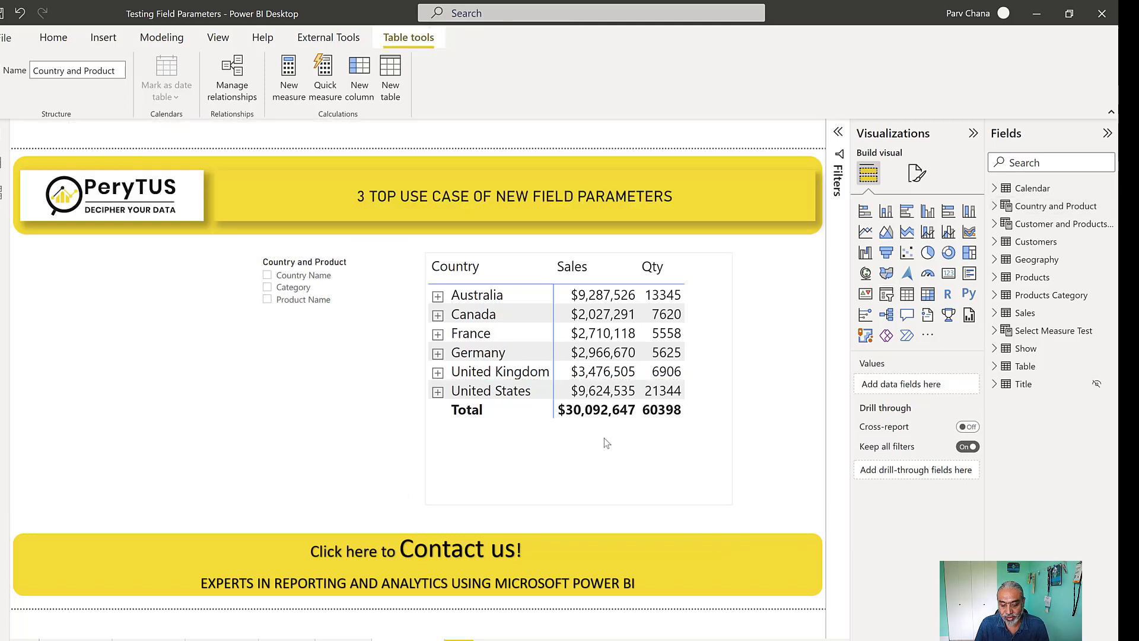
pyautogui.click(570, 432)
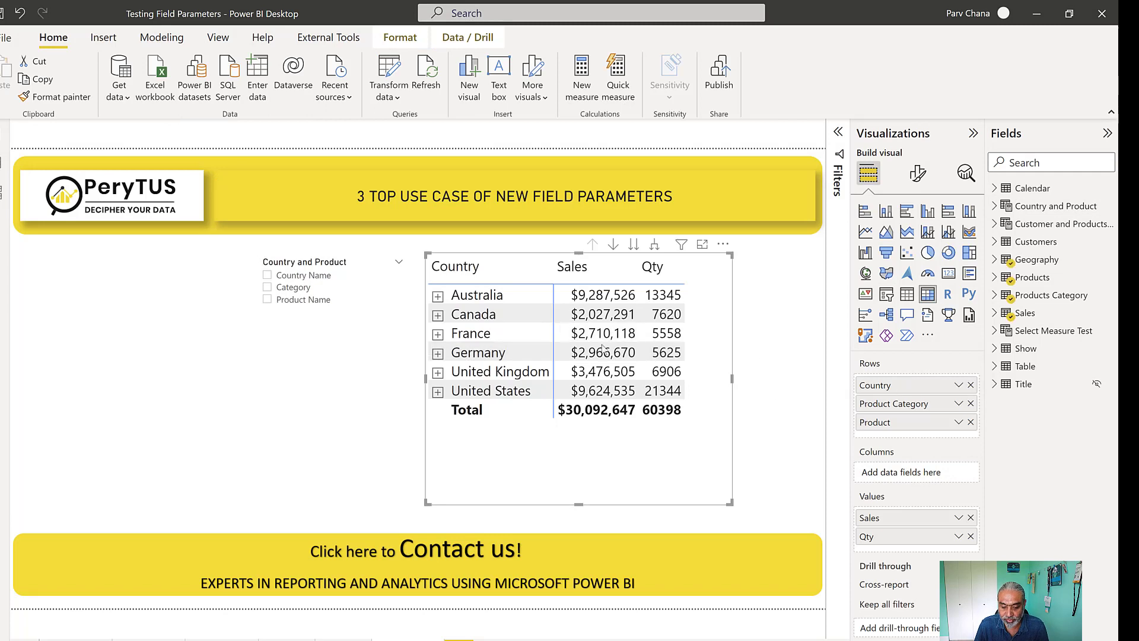
pyautogui.click(298, 292)
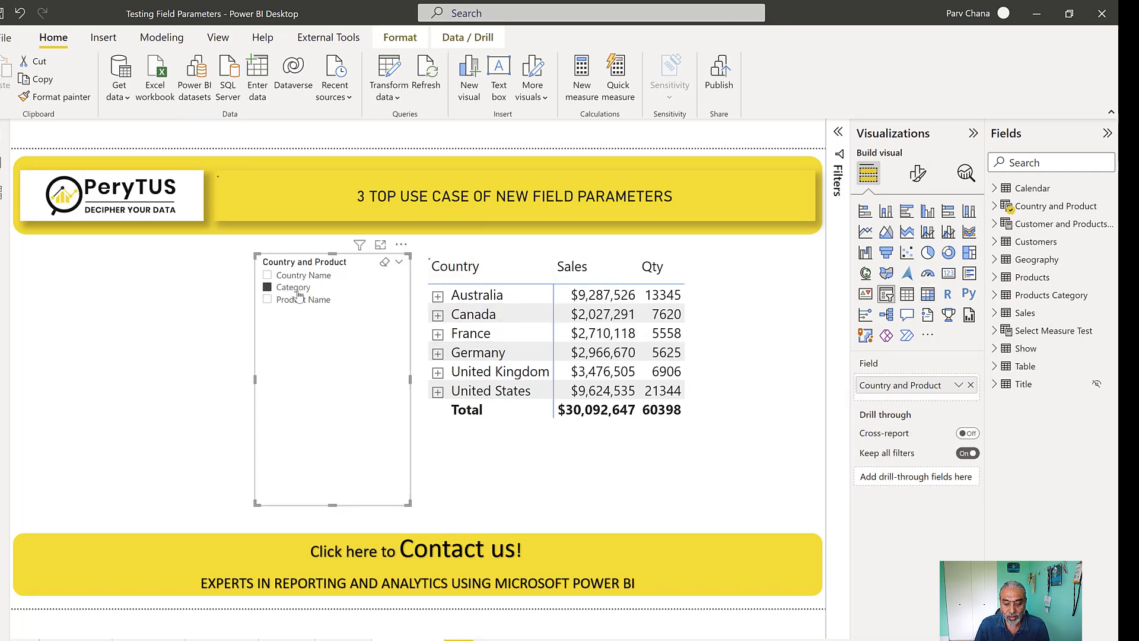
pyautogui.click(299, 291)
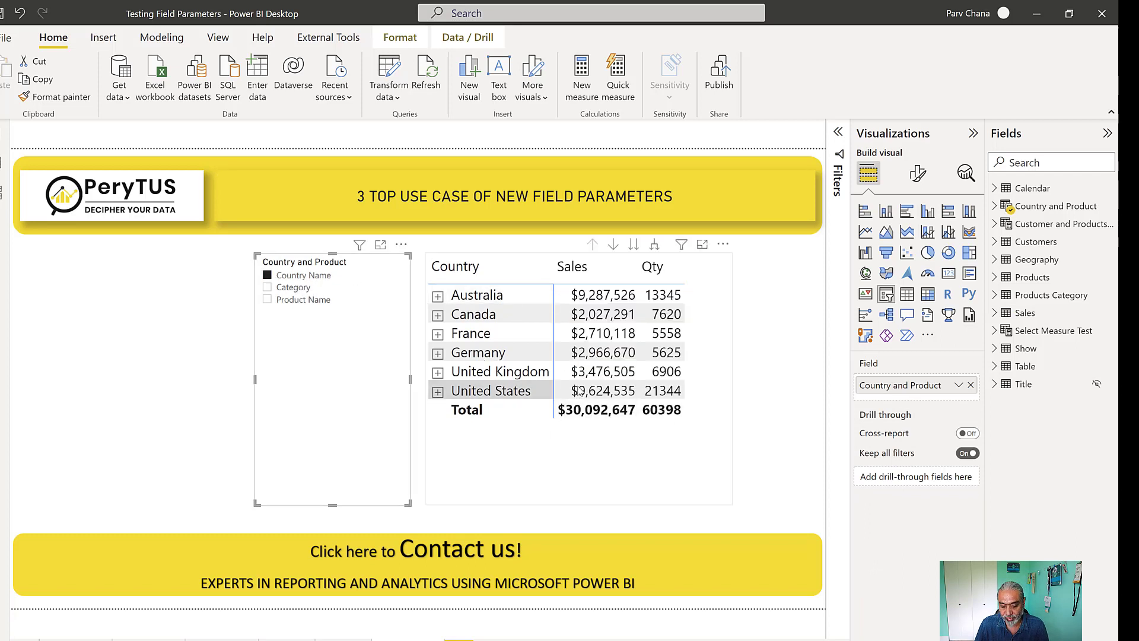
pyautogui.click(287, 290)
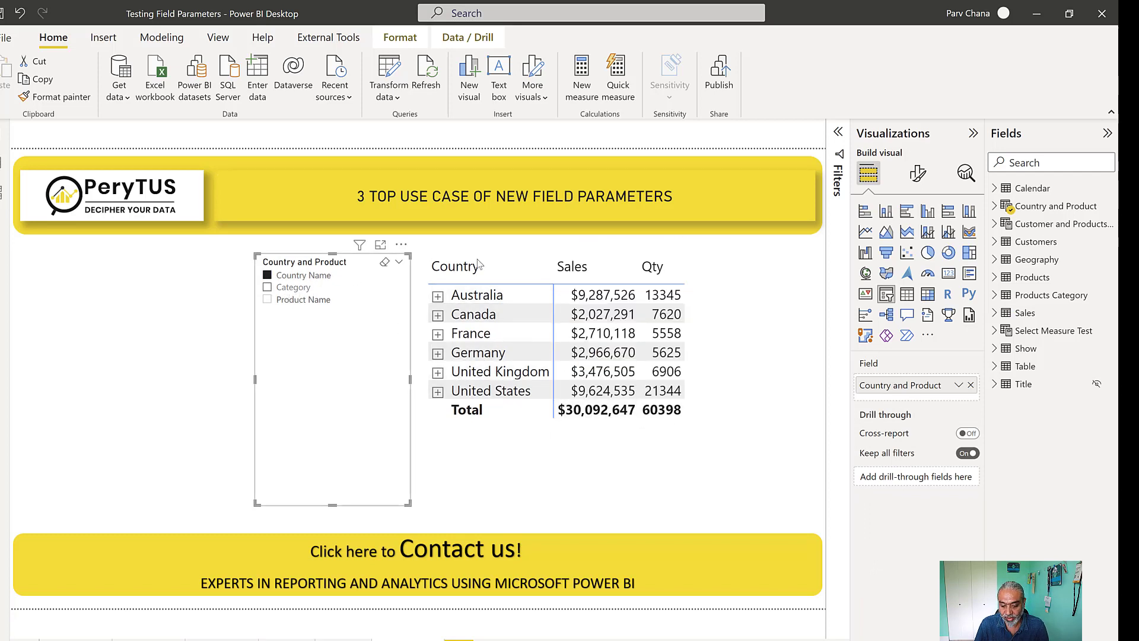
pyautogui.click(291, 288)
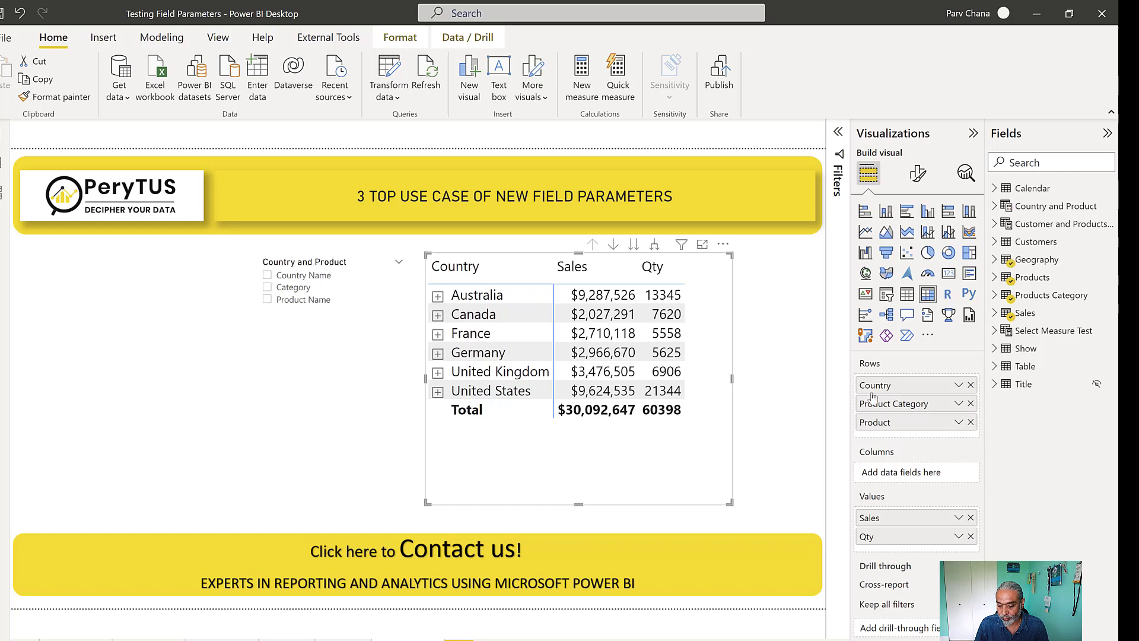
pyautogui.click(1003, 207)
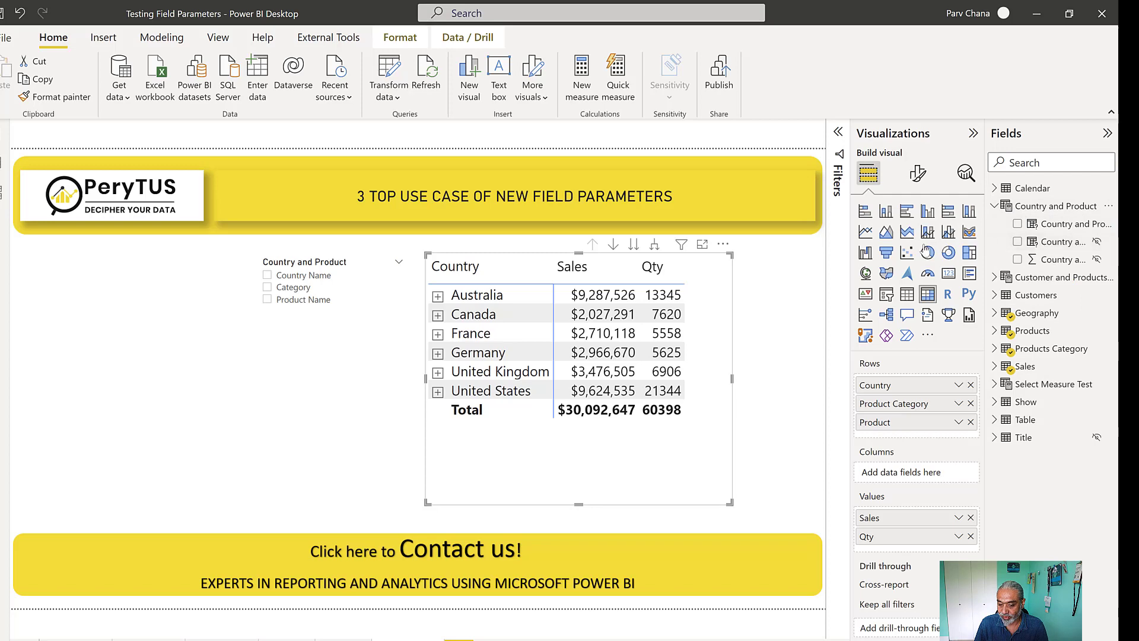
pyautogui.moveTo(983, 240); pyautogui.dragTo(922, 240)
# Put the Country and Product parameter in the table rows, removing Category and Country Name.
pyautogui.click(1019, 228)
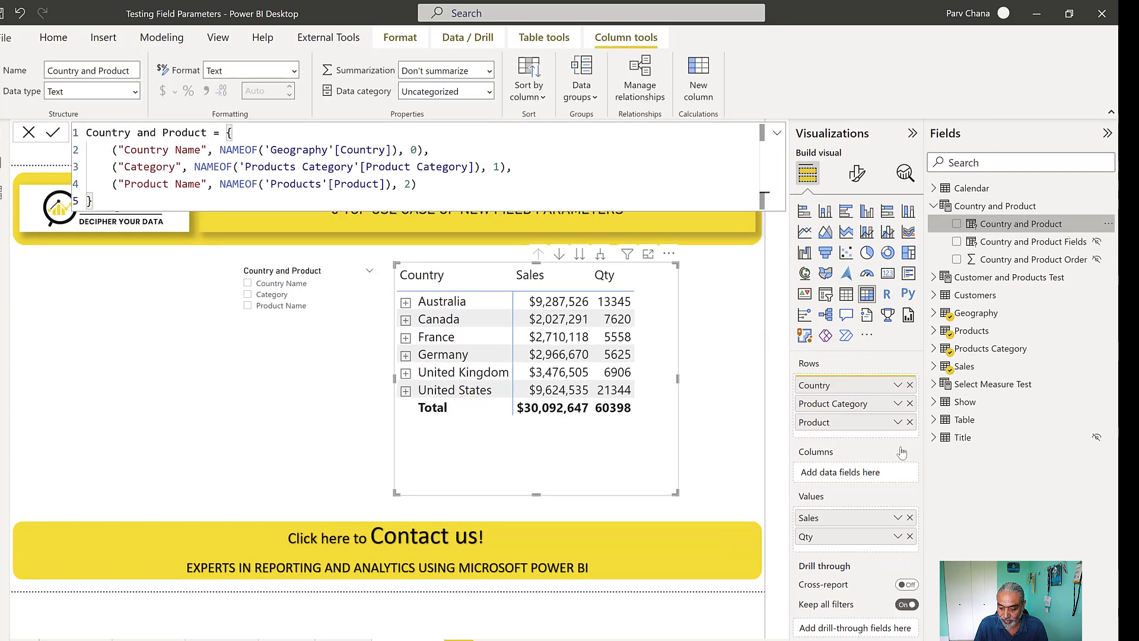
pyautogui.moveTo(901, 451); pyautogui.dragTo(906, 458)
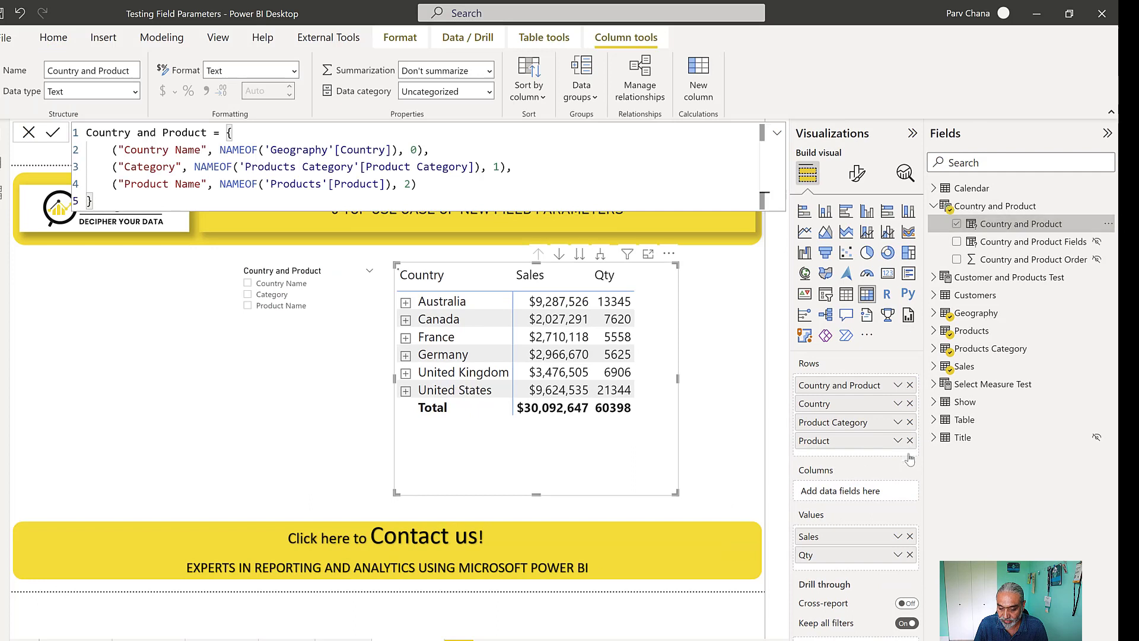
pyautogui.click(910, 404)
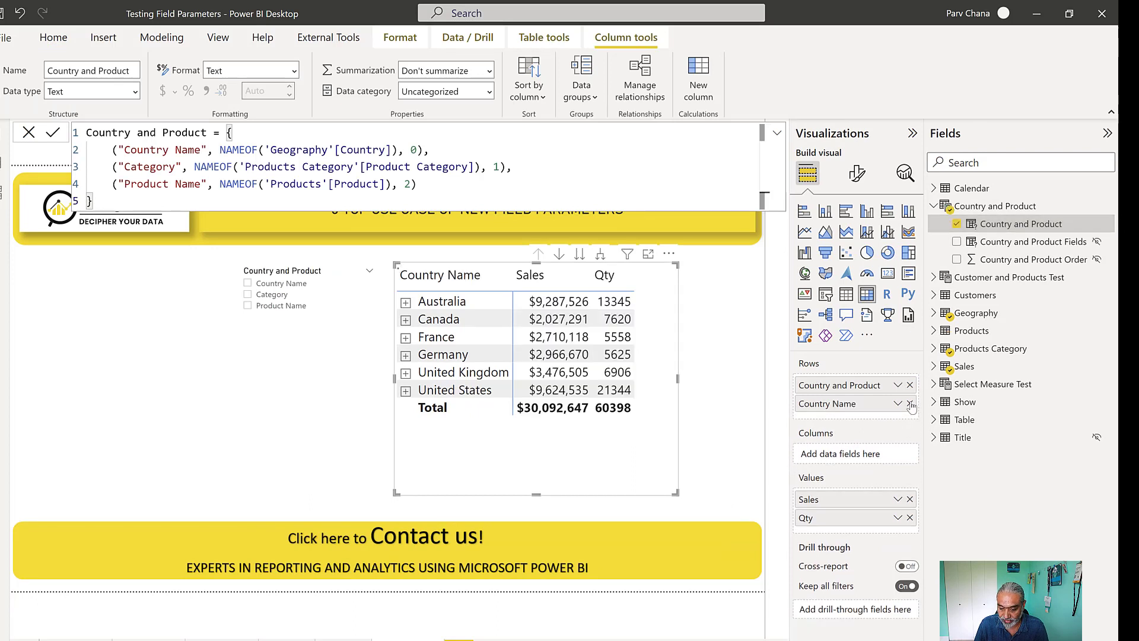
pyautogui.click(909, 404)
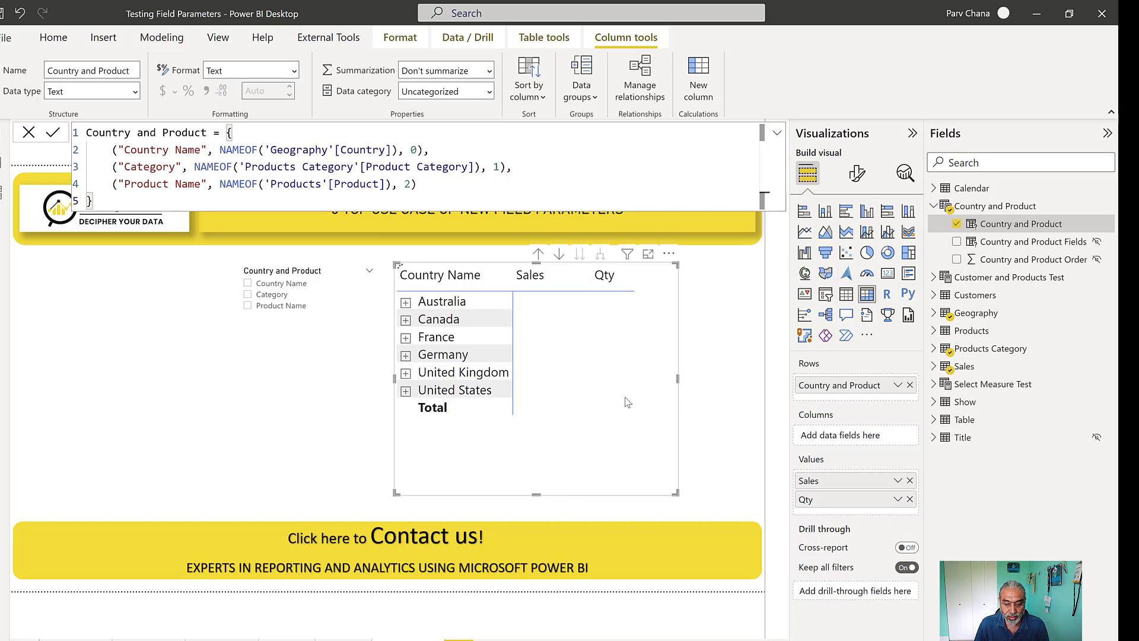
pyautogui.click(551, 390)
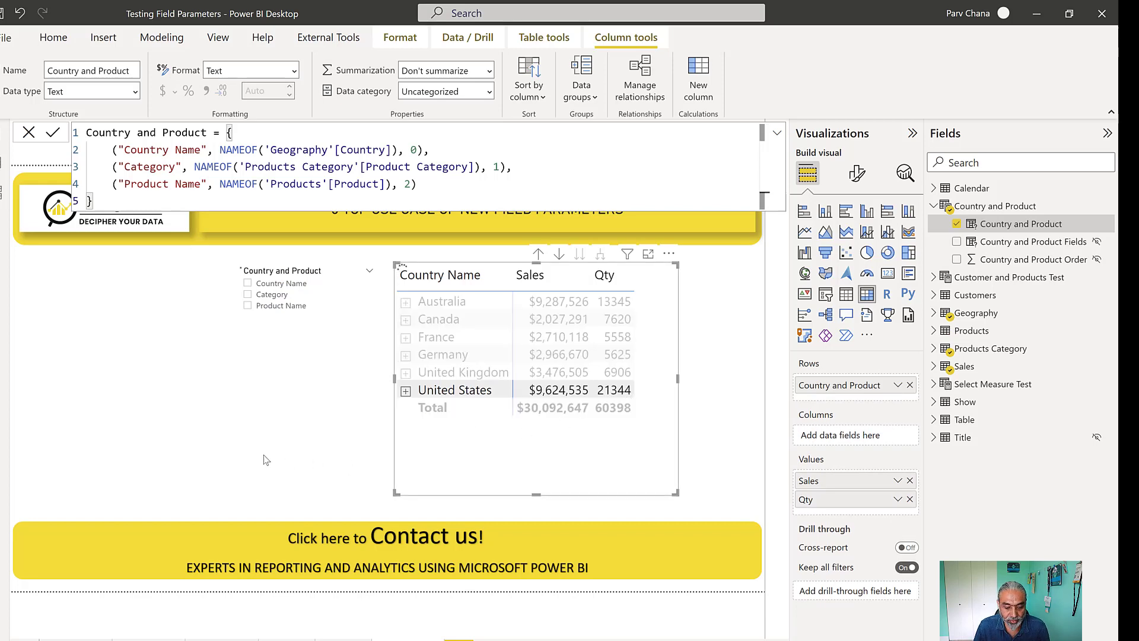
pyautogui.click(521, 456)
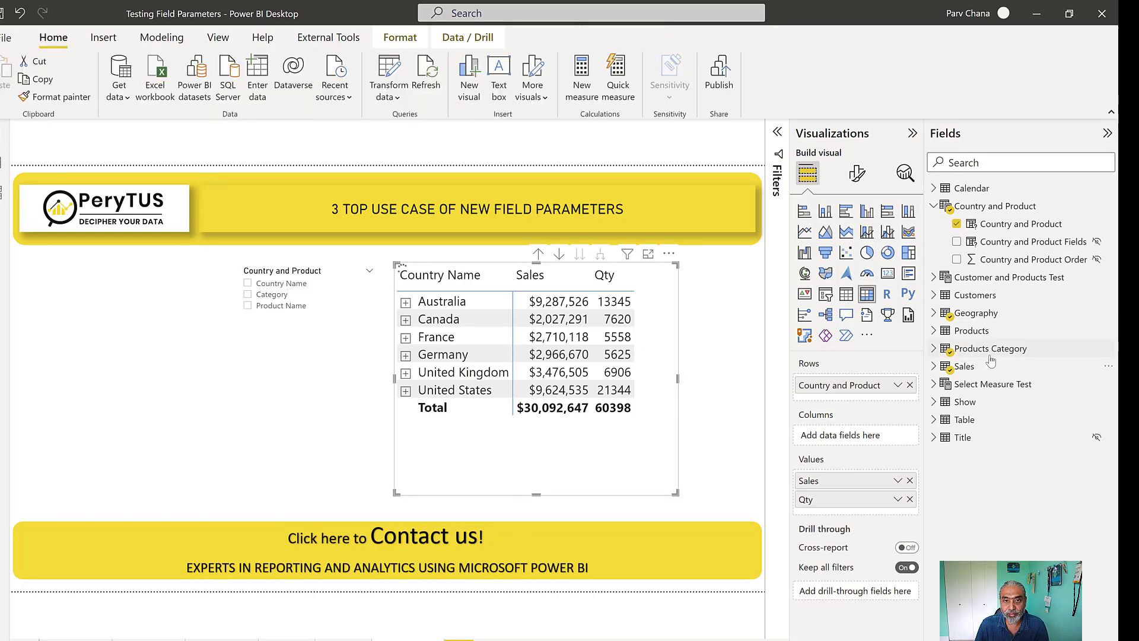
# Drill the matrix up twice to countries, then expand and collapse France and Bike Racks.
pyautogui.click(539, 255)
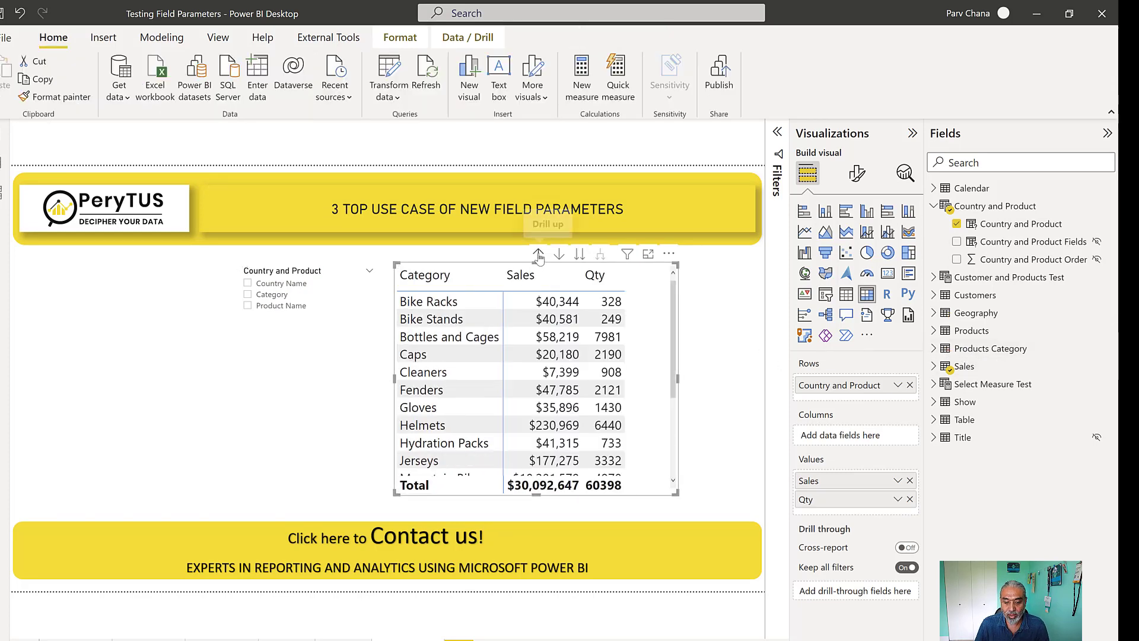
pyautogui.click(539, 255)
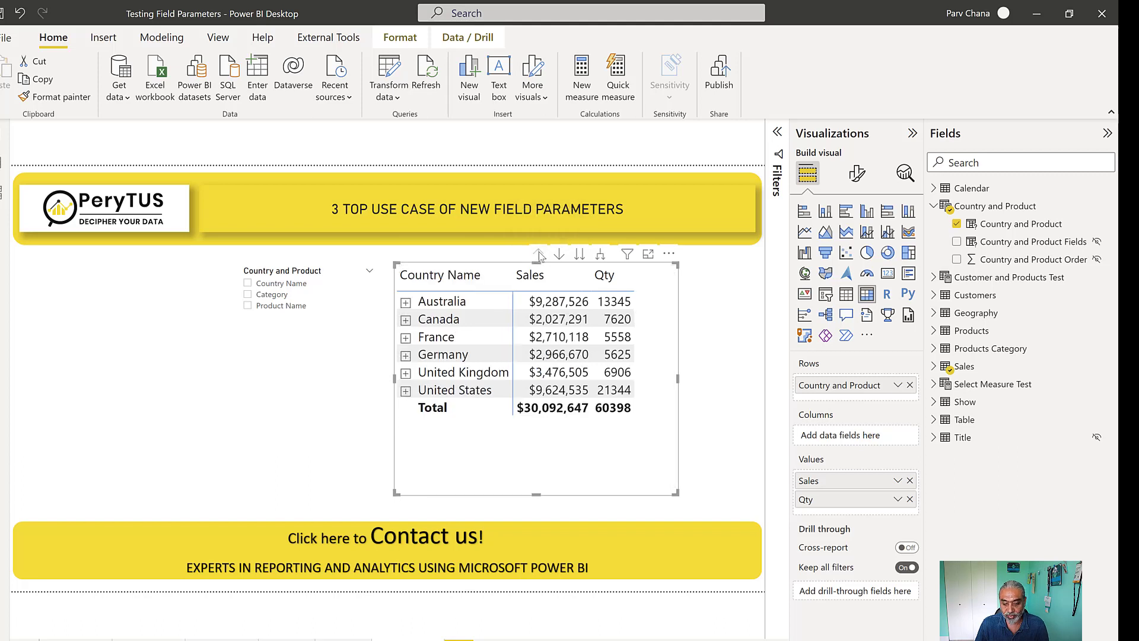
pyautogui.click(406, 338)
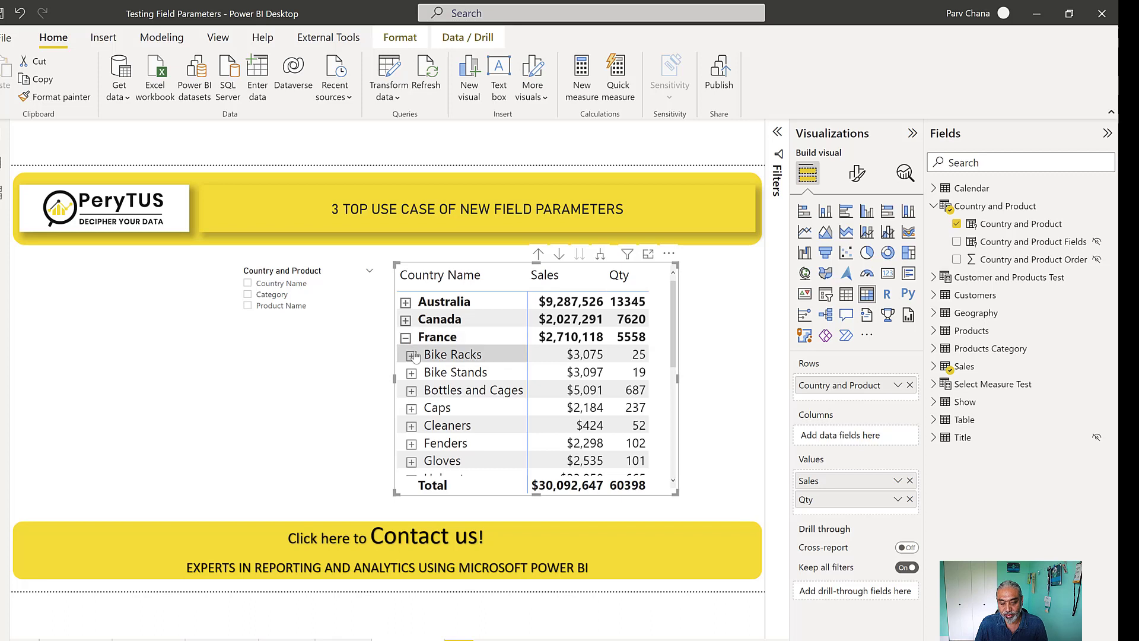
pyautogui.click(411, 356)
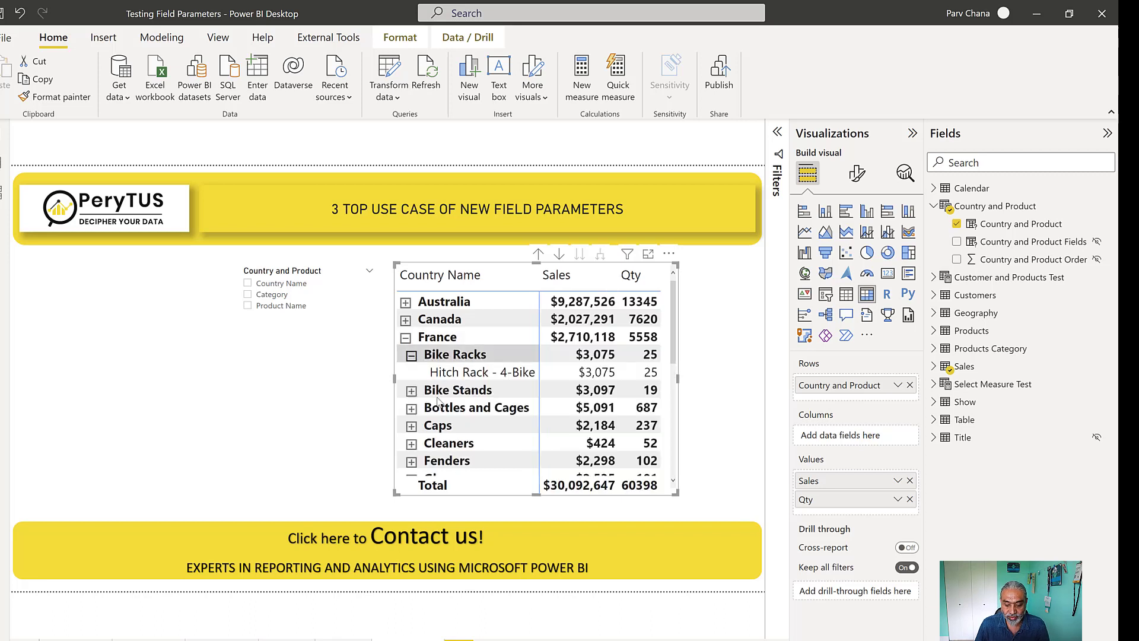
pyautogui.click(410, 355)
pyautogui.click(405, 338)
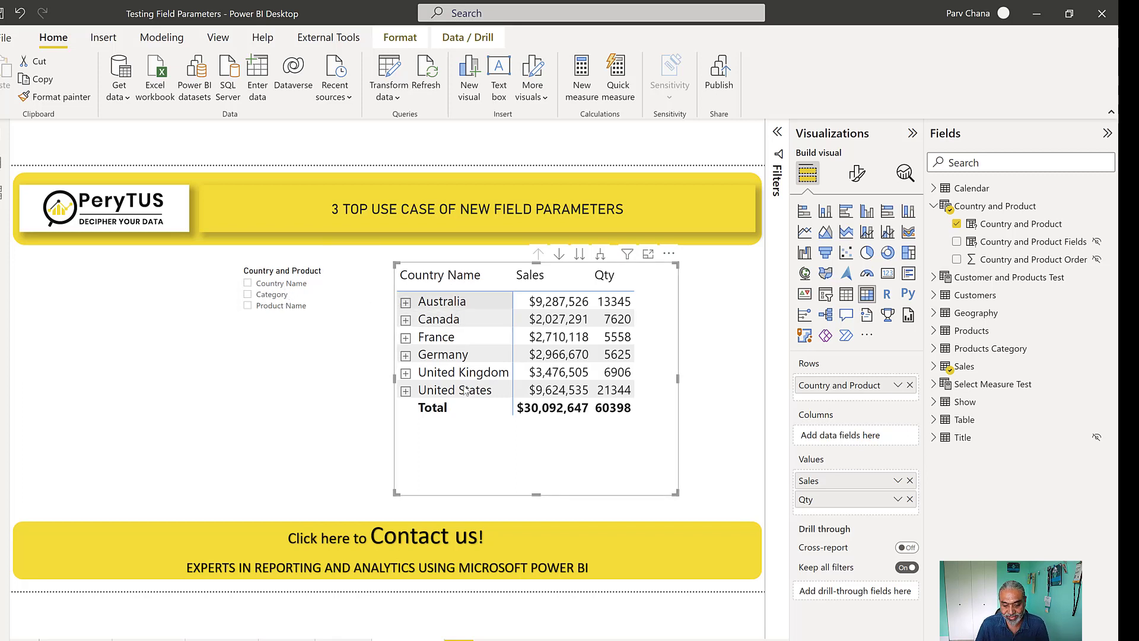
# Filter the table to Category via the slicer and move the slicer to the page's left edge.
pyautogui.click(265, 296)
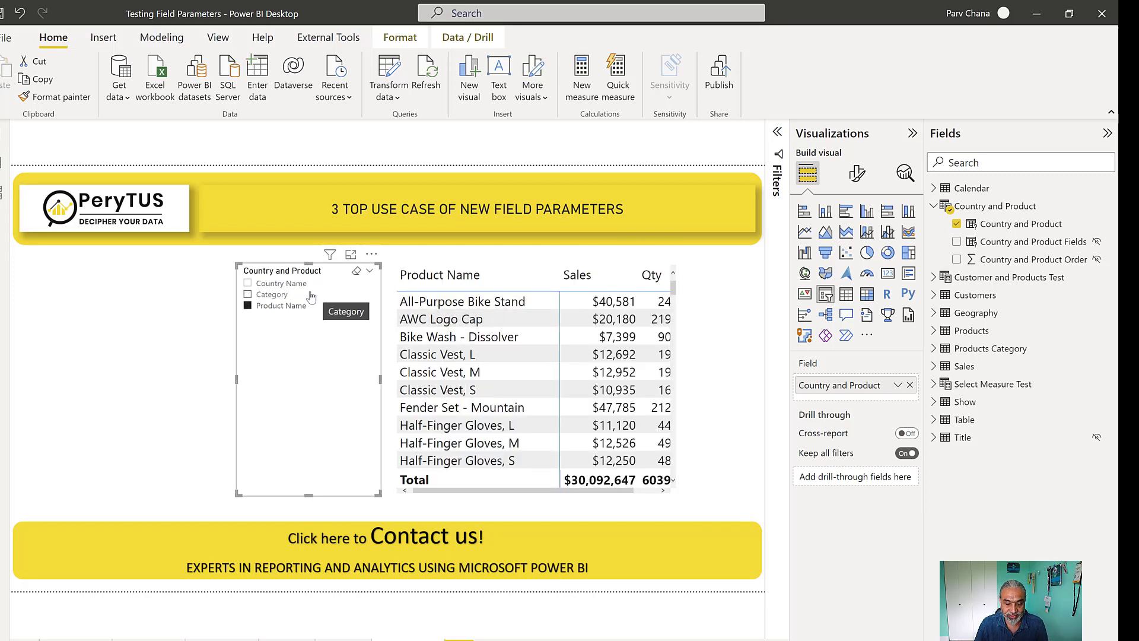
pyautogui.moveTo(313, 379); pyautogui.dragTo(69, 390)
pyautogui.moveTo(66, 319); pyautogui.dragTo(65, 318)
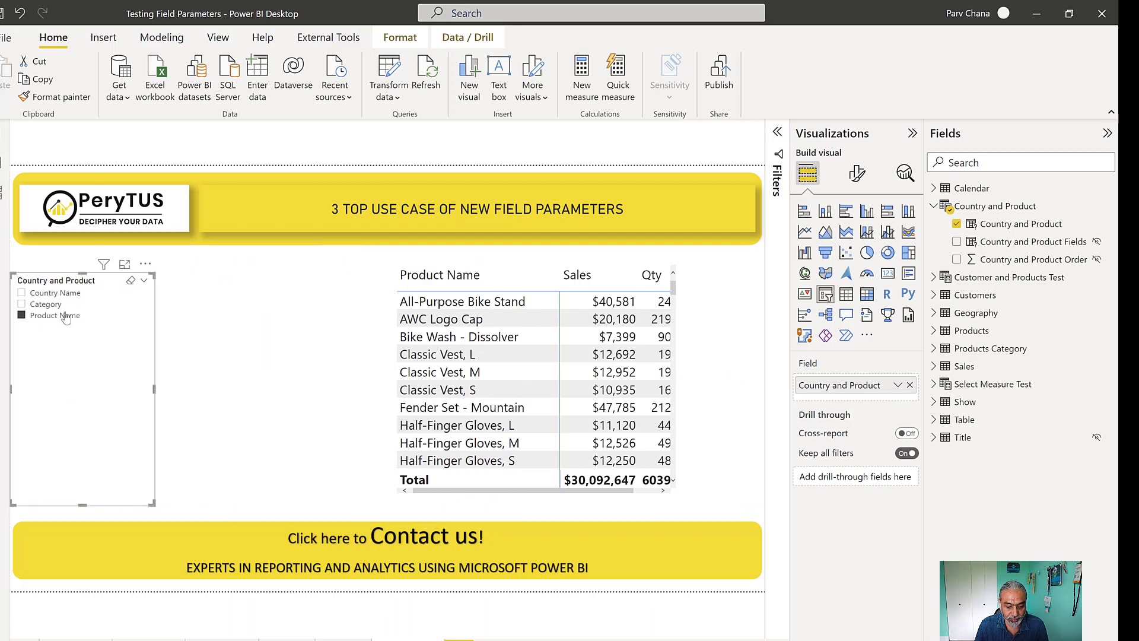
# Convert the table into a clustered column chart and place the slicer just left of it.
pyautogui.click(866, 212)
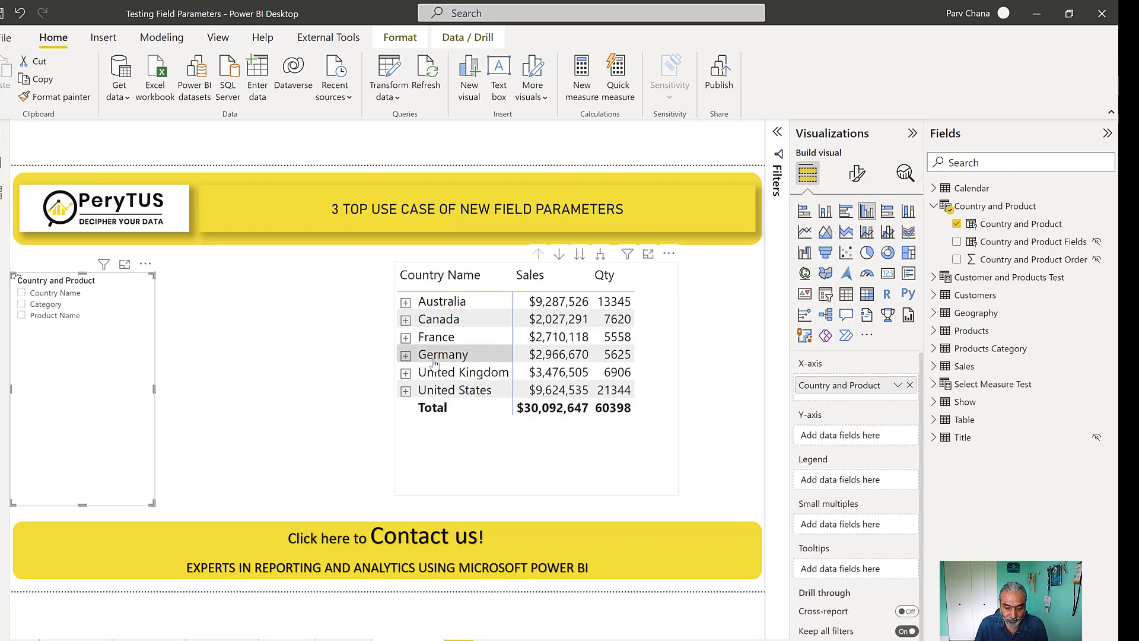
pyautogui.moveTo(41, 402); pyautogui.dragTo(75, 392)
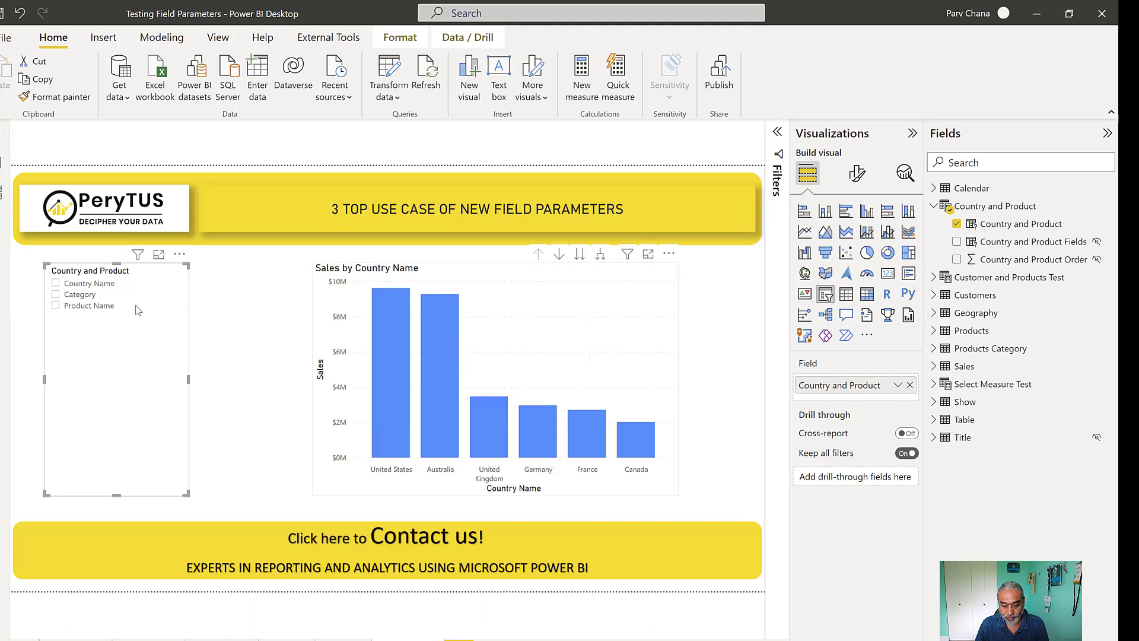
pyautogui.moveTo(182, 360); pyautogui.dragTo(242, 360)
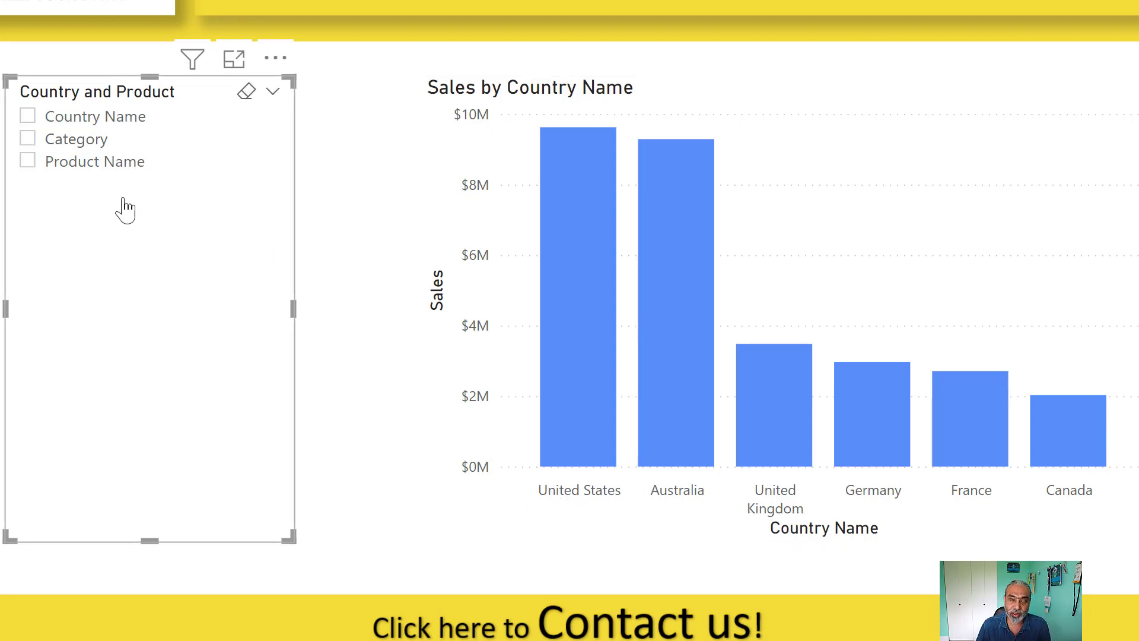
# Chart sales by Category, Product Name, then Country Name, clear the slicer, and nudge it right.
pyautogui.click(85, 145)
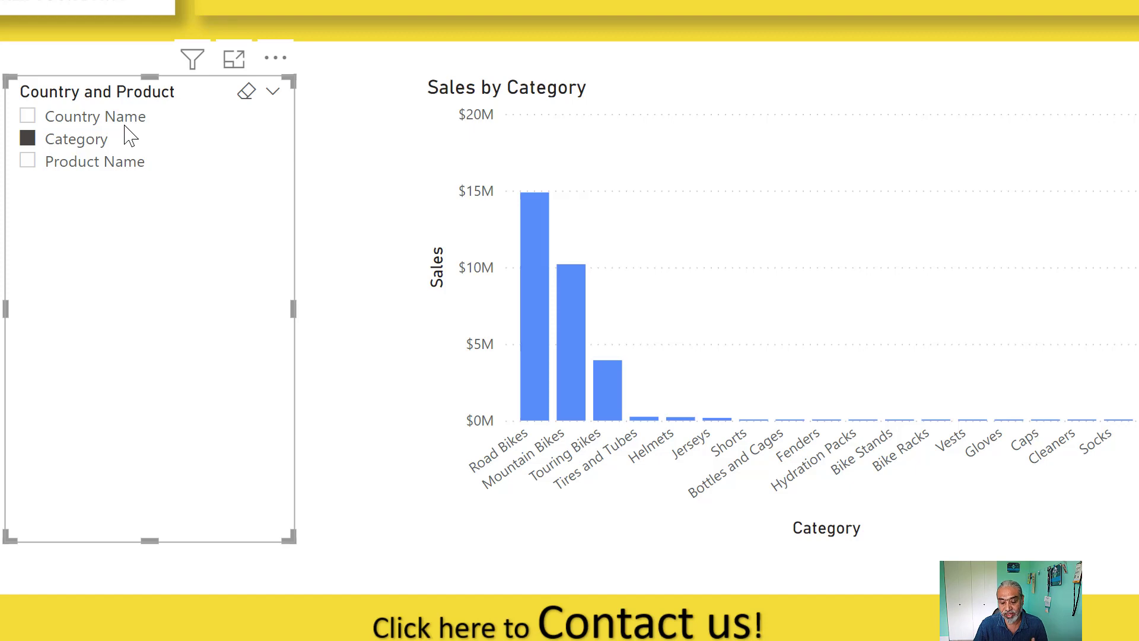
pyautogui.click(81, 172)
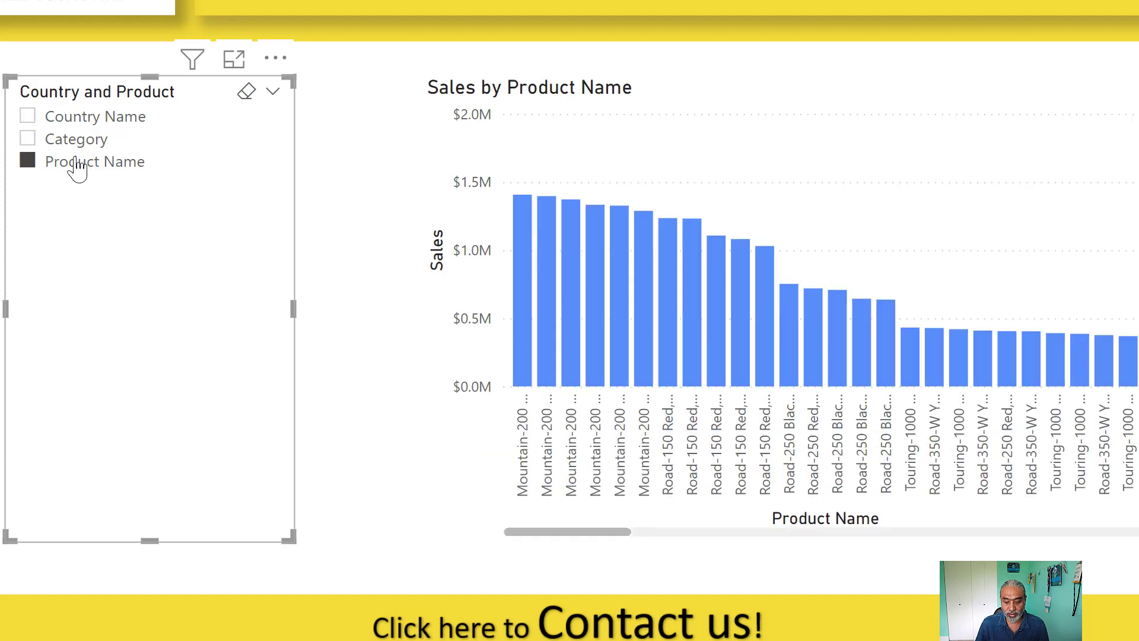
pyautogui.click(813, 533)
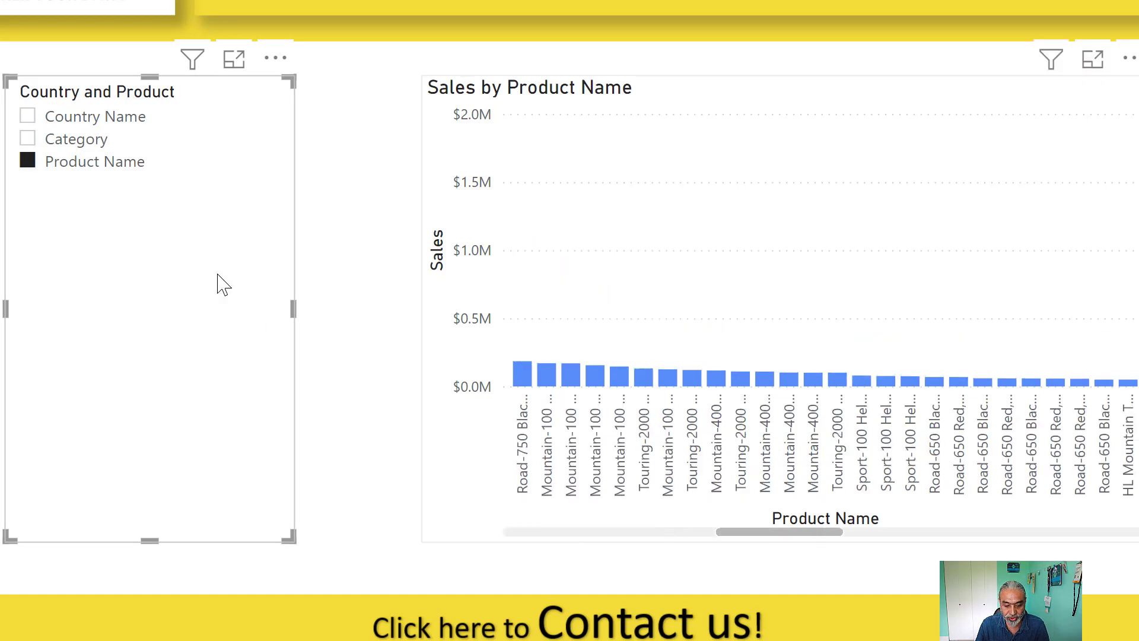
pyautogui.click(125, 121)
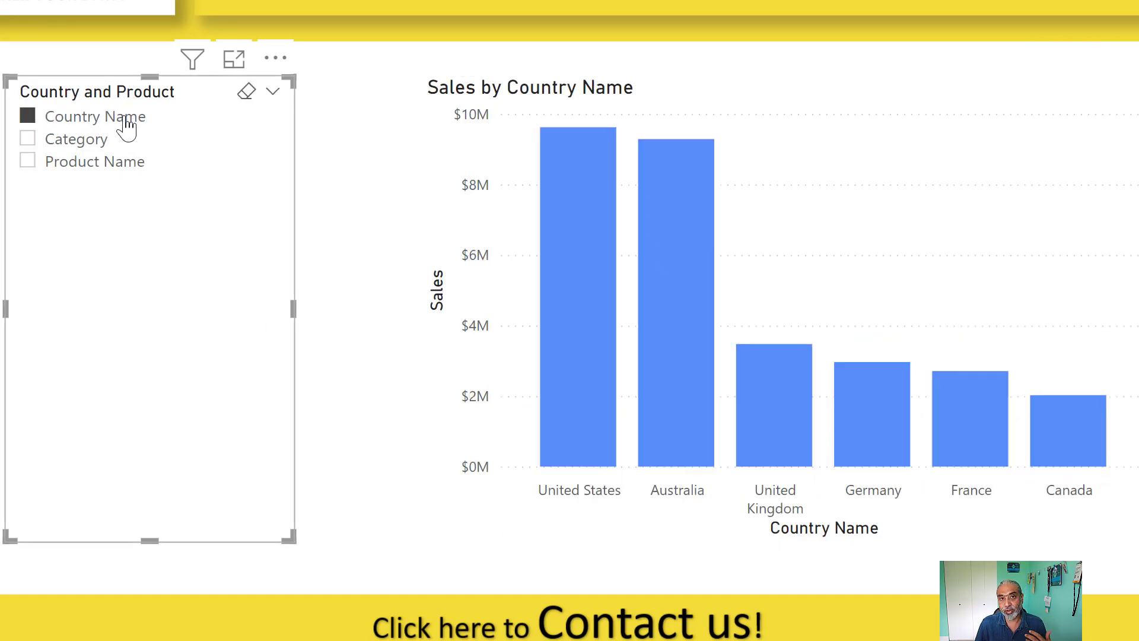
pyautogui.click(126, 125)
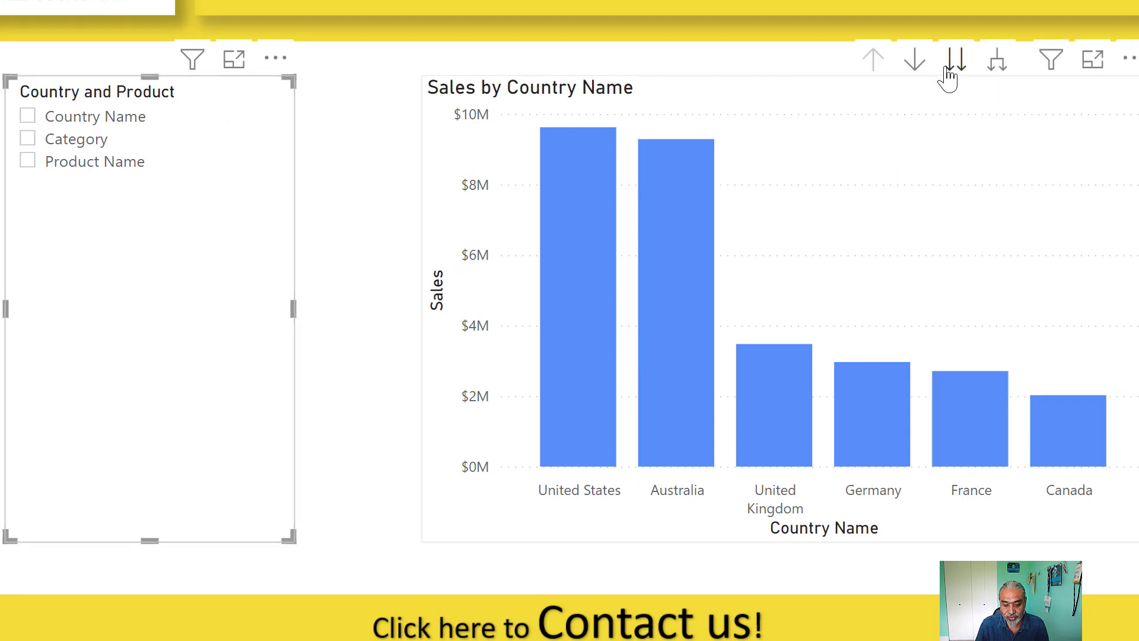
pyautogui.moveTo(250, 302); pyautogui.dragTo(295, 305)
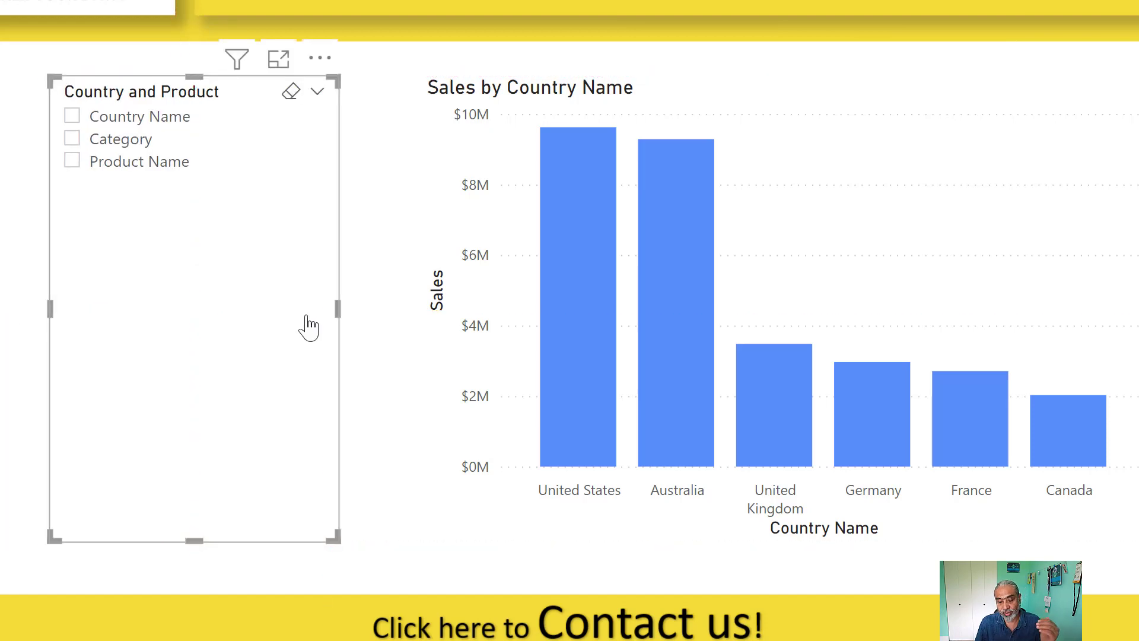
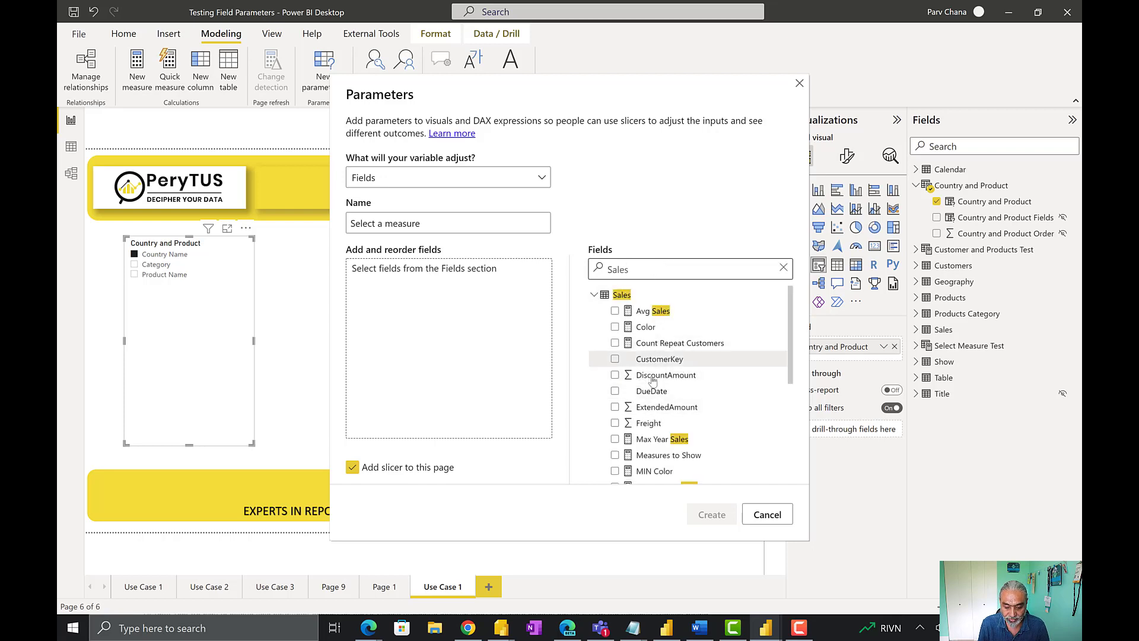
# Scroll down through the Sales fields listed in the Parameters dialog.
pyautogui.scroll(-3, 653, 385)
# Add Sales and Qty to the Select a measure parameter and create it with a slicer.
pyautogui.moveTo(645, 477); pyautogui.dragTo(454, 379)
pyautogui.moveTo(643, 461); pyautogui.dragTo(386, 353)
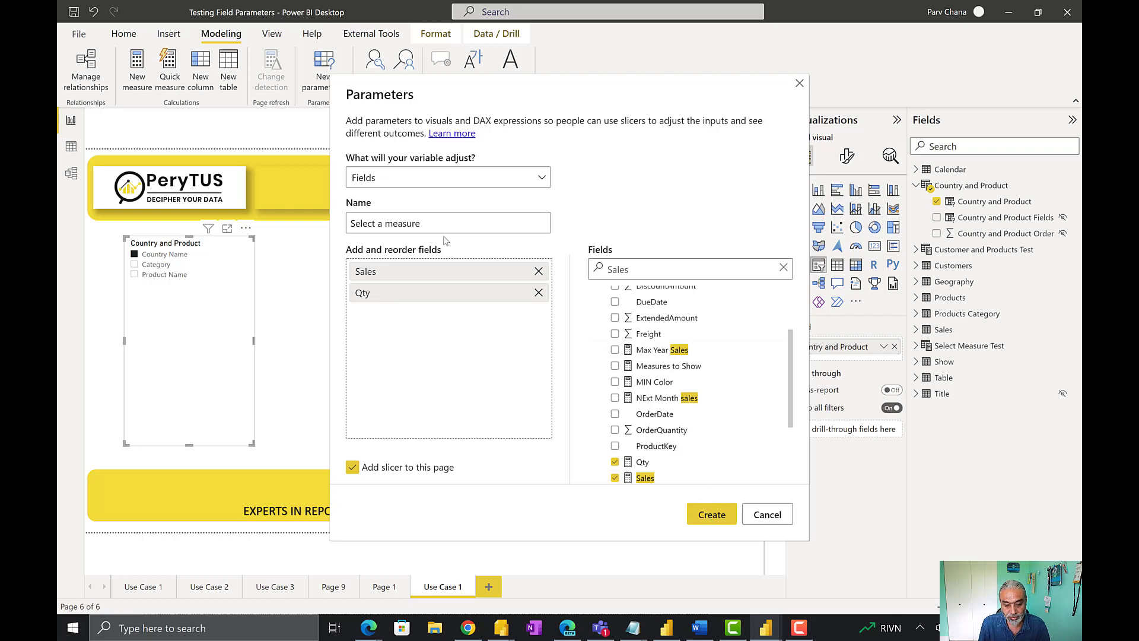
pyautogui.tripleClick(432, 222)
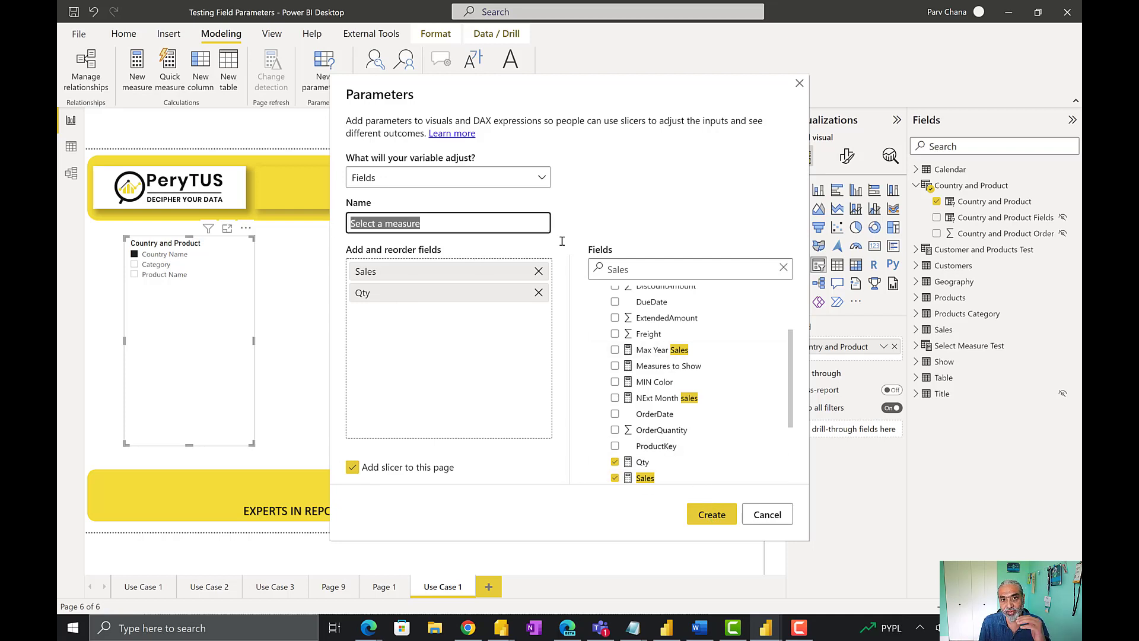
pyautogui.click(712, 514)
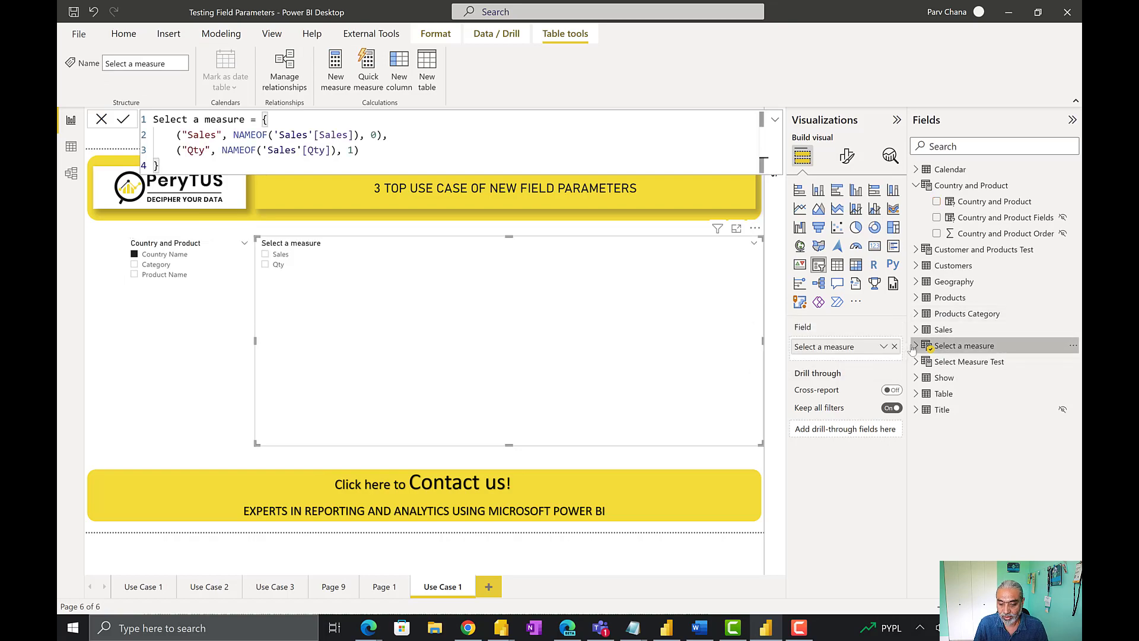
# Show the Select a measure DAX, narrow its slicer beside the chart, and pick Qty.
pyautogui.click(914, 345)
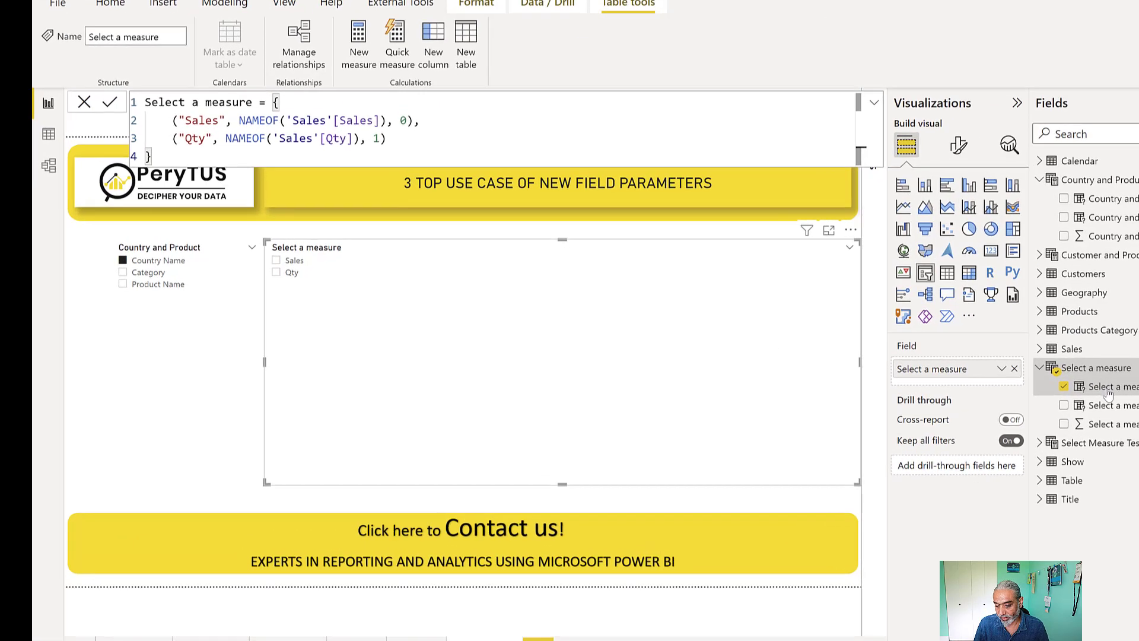
pyautogui.click(1106, 392)
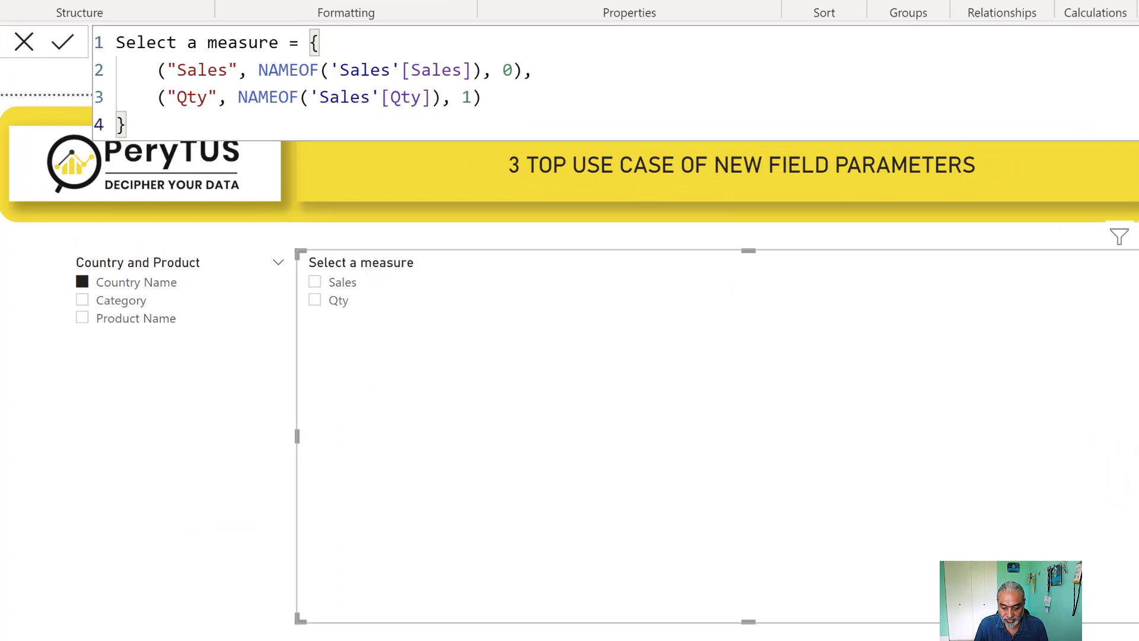
pyautogui.moveTo(964, 446); pyautogui.dragTo(279, 451)
pyautogui.click(311, 288)
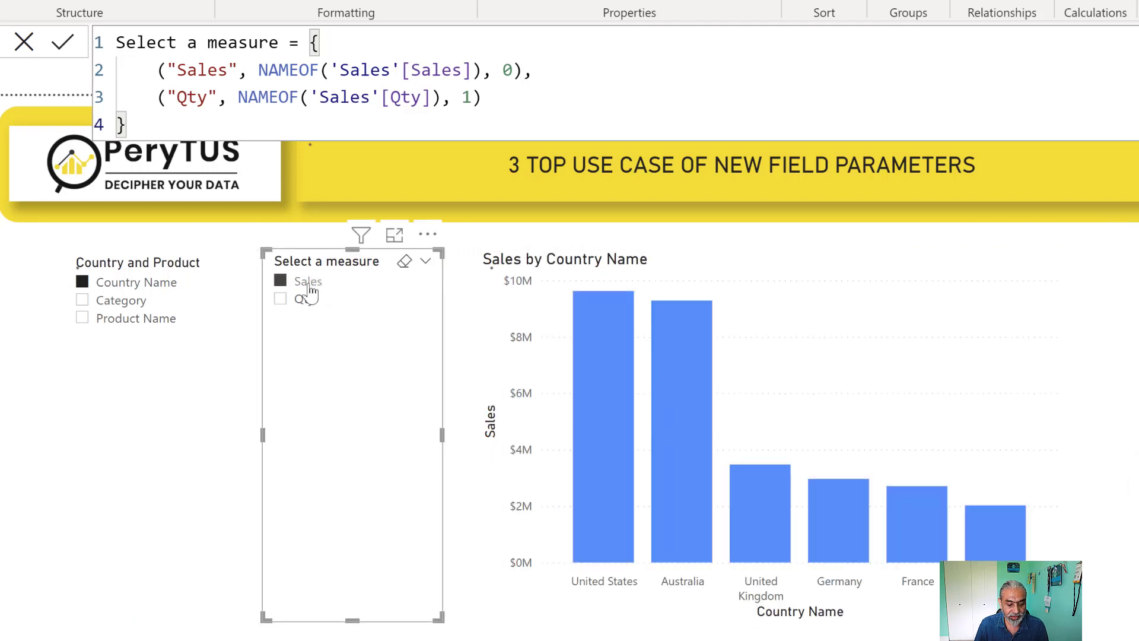
pyautogui.click(294, 299)
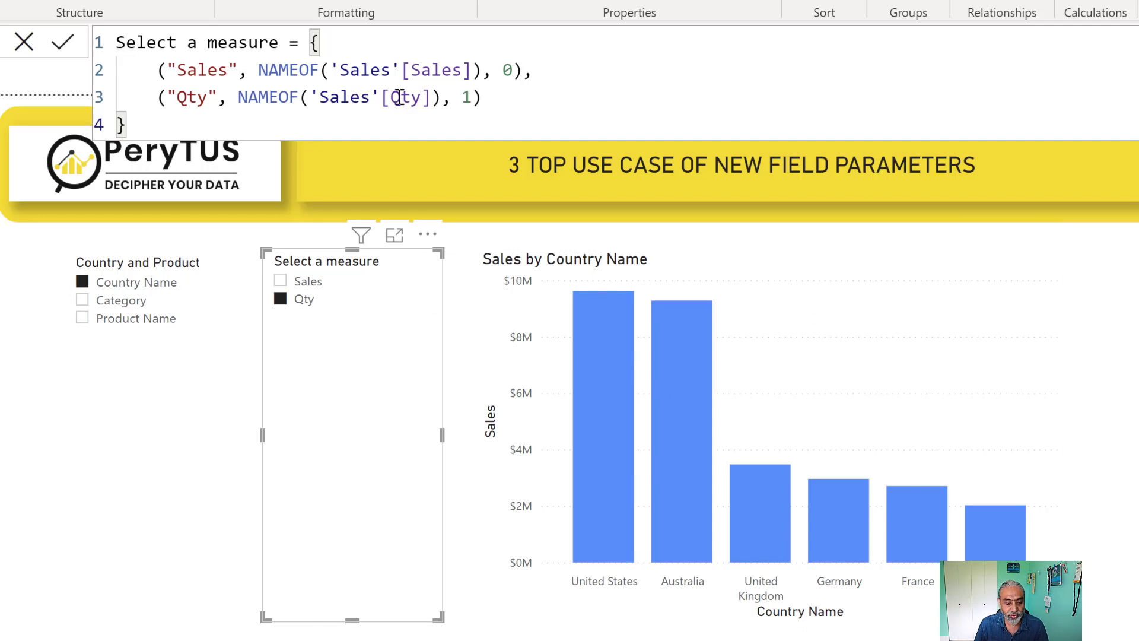
pyautogui.scroll(4, 592, 91)
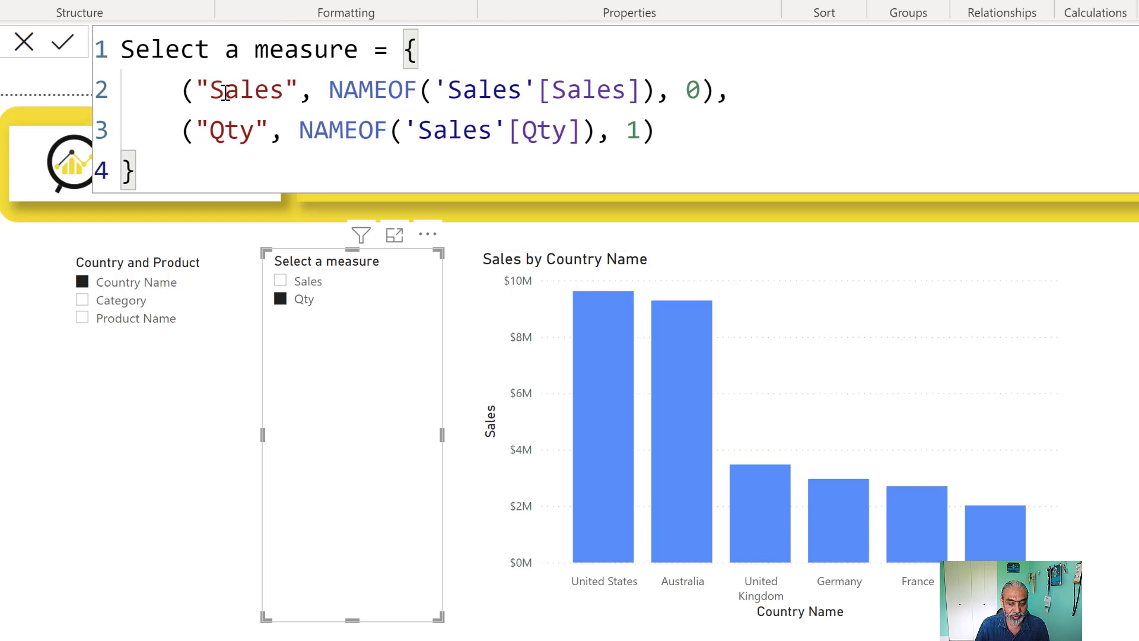
# Delete the 'Sales' table name before [Sales] on line 2 of the formula.
pyautogui.moveTo(216, 91); pyautogui.dragTo(285, 90)
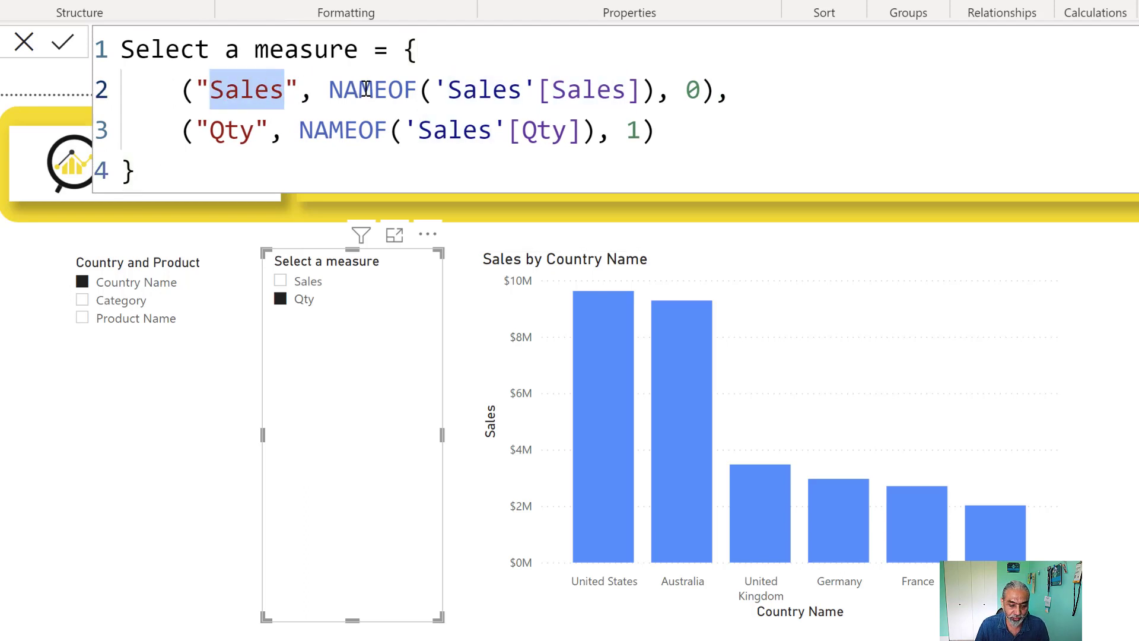
pyautogui.click(401, 90)
pyautogui.moveTo(537, 90); pyautogui.dragTo(641, 90)
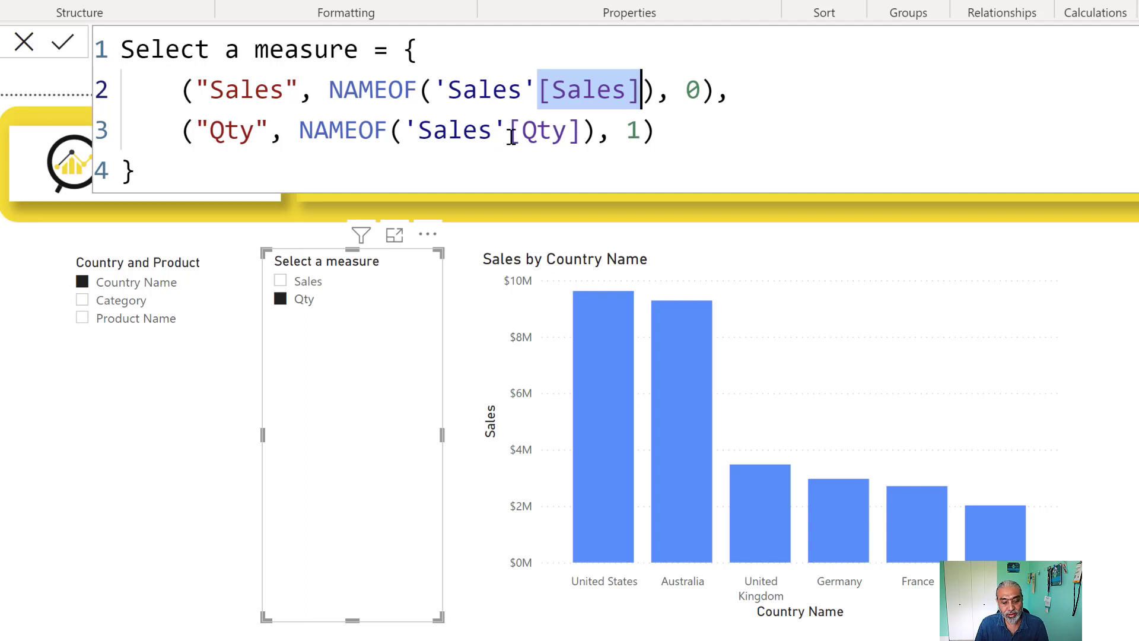
pyautogui.doubleClick(512, 90)
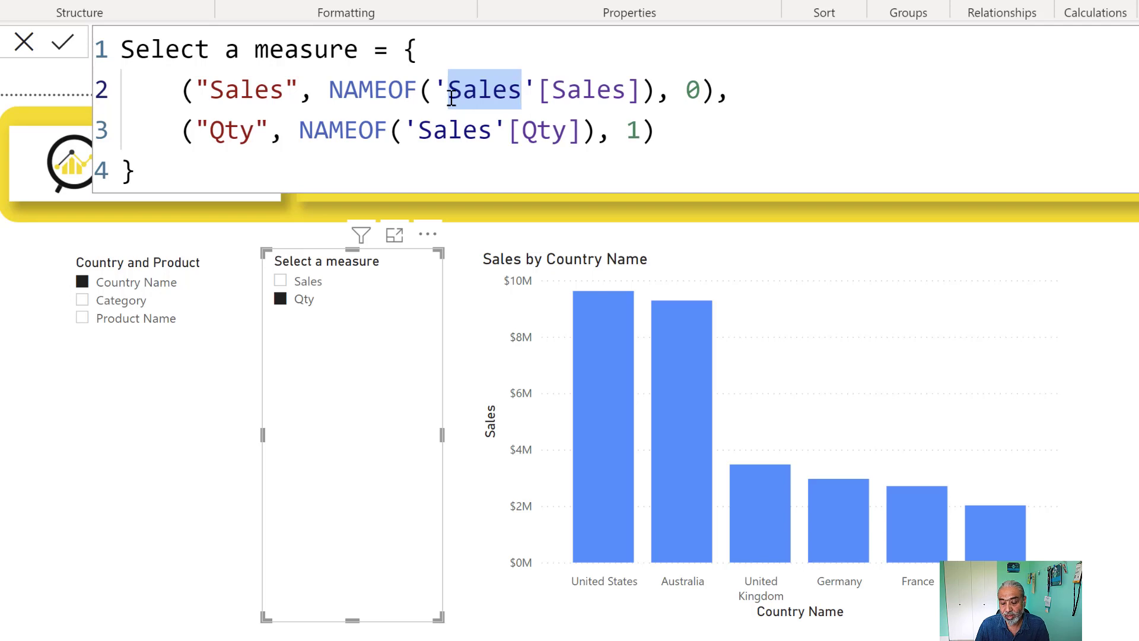
pyautogui.moveTo(436, 96); pyautogui.dragTo(536, 97)
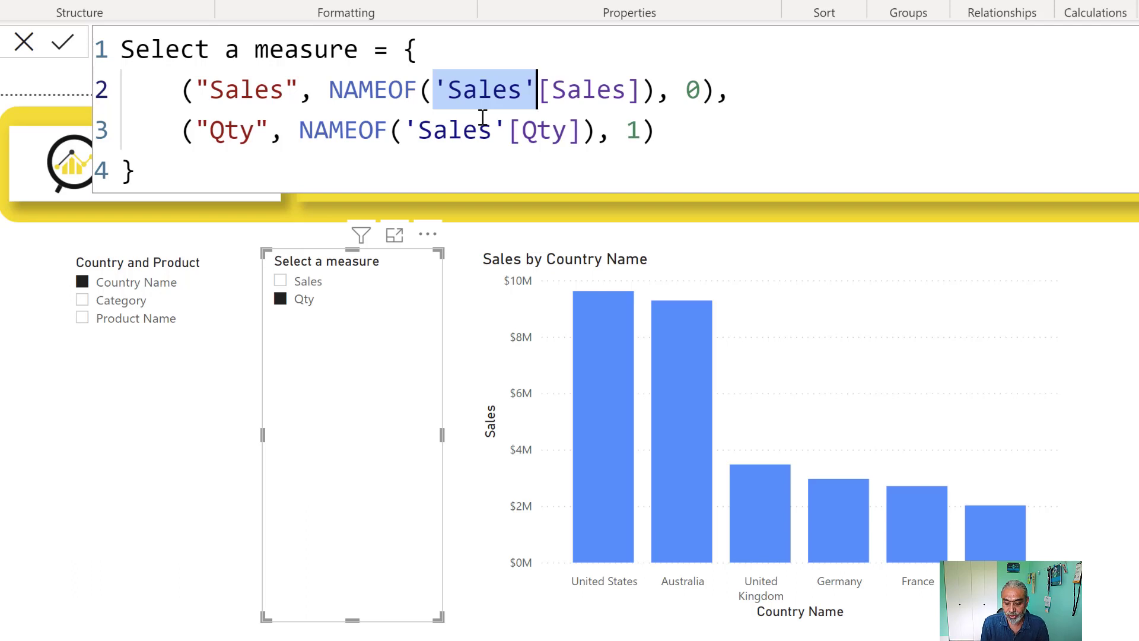
pyautogui.press('Delete')
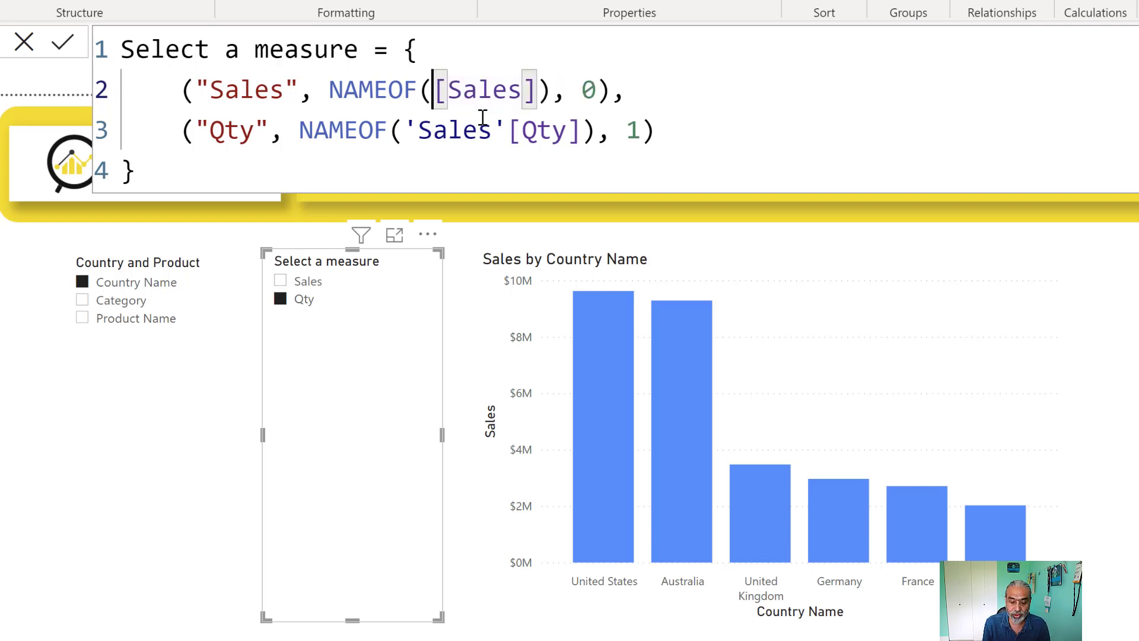
# Remove the table name before [Qty] on line 3 and commit the formula.
pyautogui.click(406, 131)
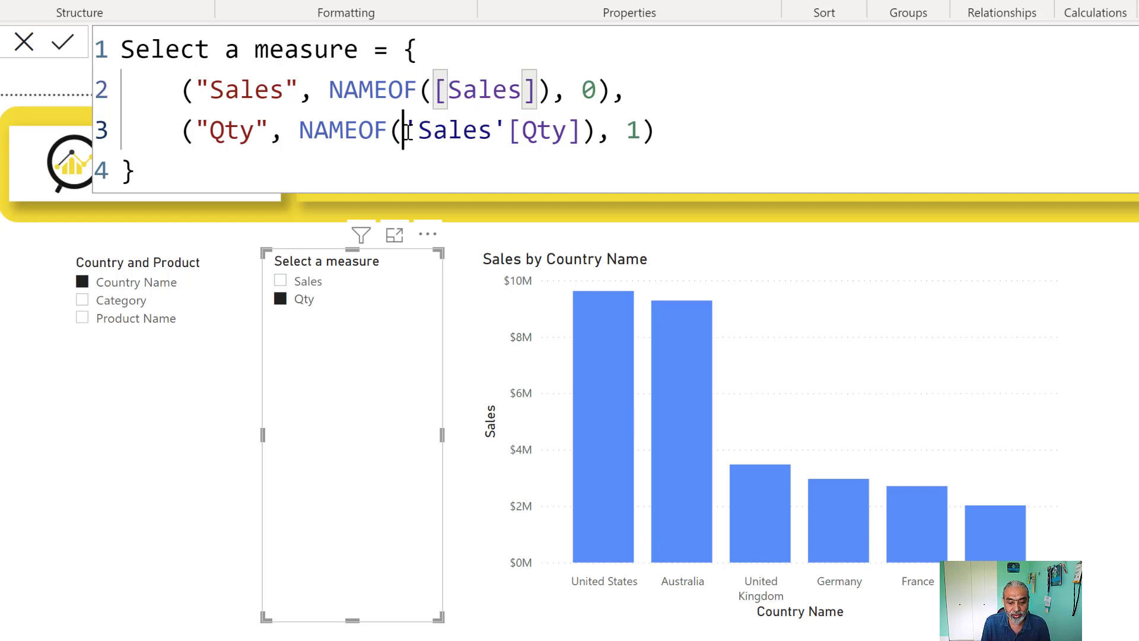
pyautogui.moveTo(409, 130); pyautogui.dragTo(506, 131)
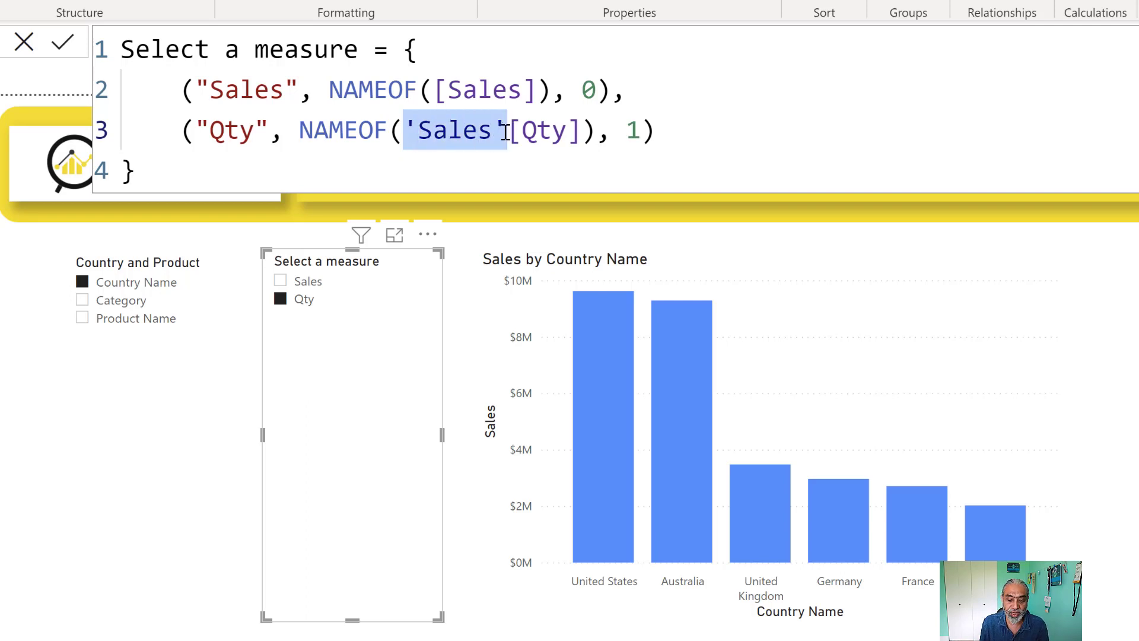
pyautogui.press('BackSpace')
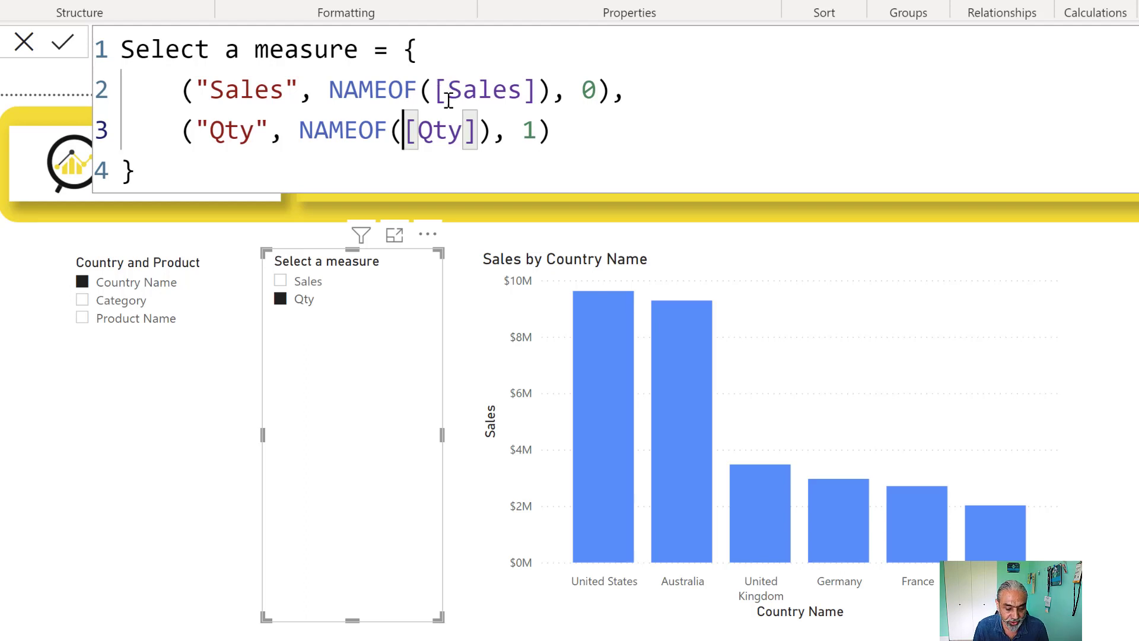
pyautogui.click(450, 131)
pyautogui.doubleClick(587, 88)
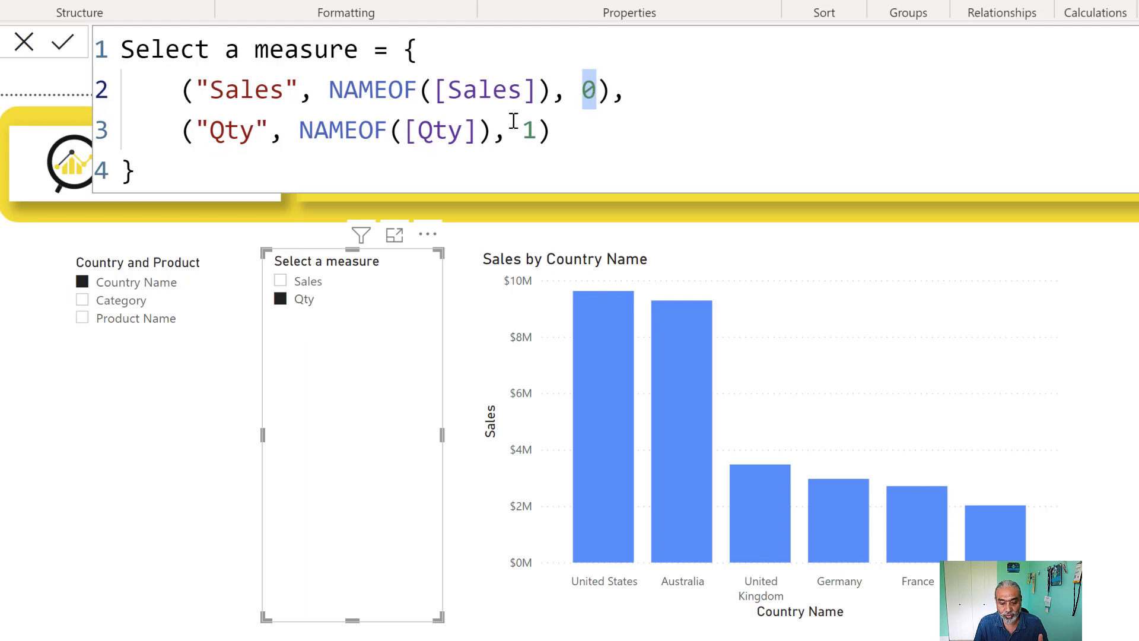
pyautogui.click(61, 42)
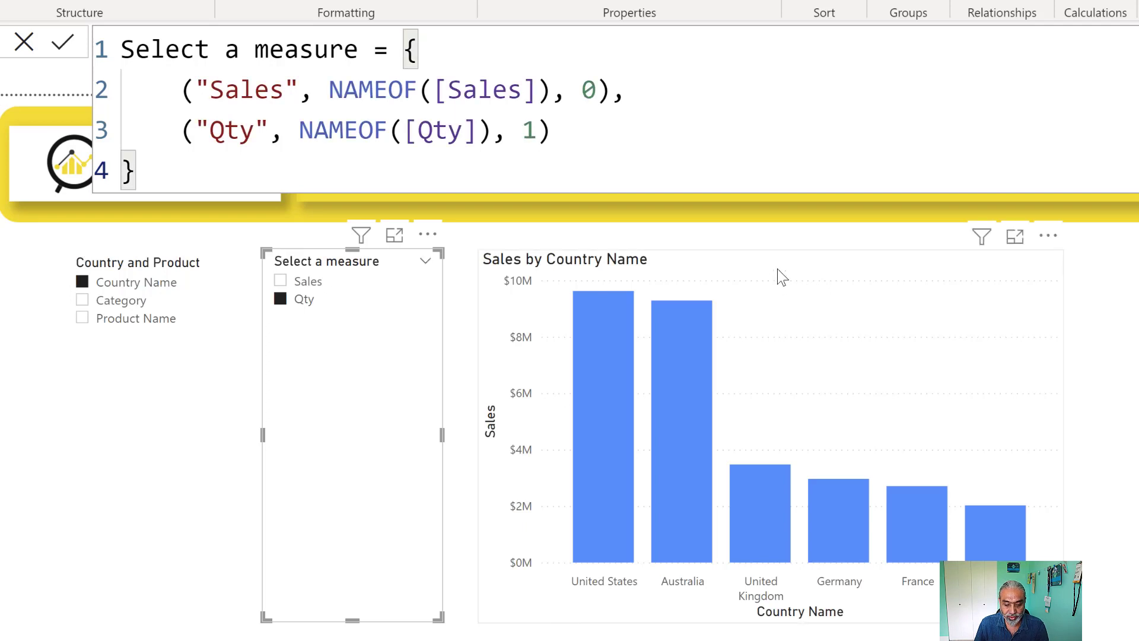
# Convert the Sales by Country Name column chart into a matrix and select it.
pyautogui.click(782, 276)
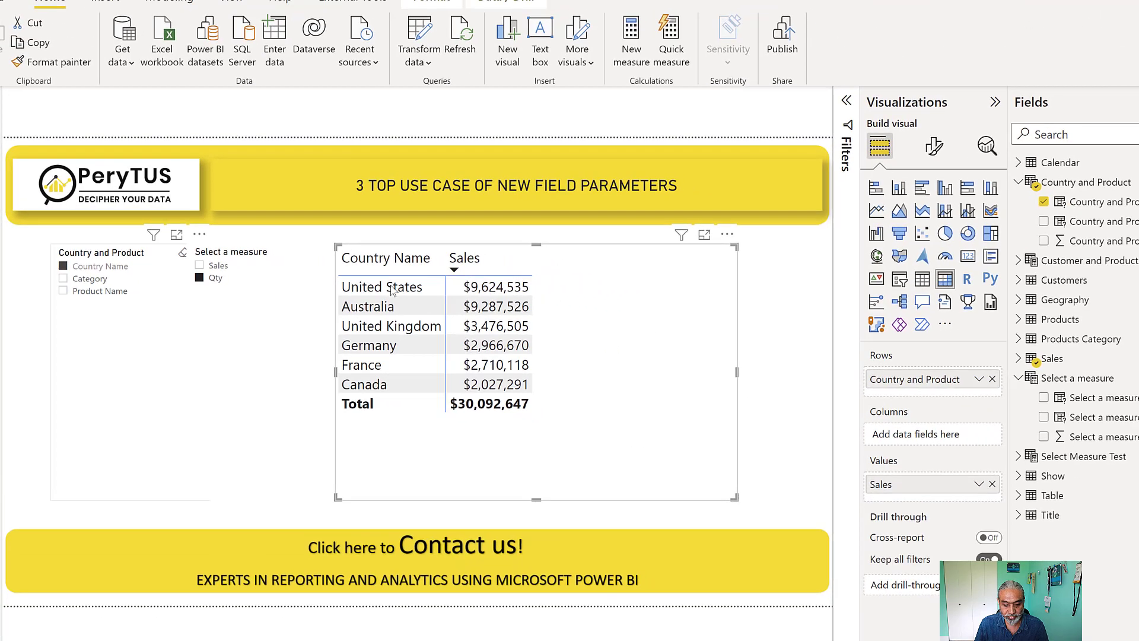
pyautogui.press('Tab')
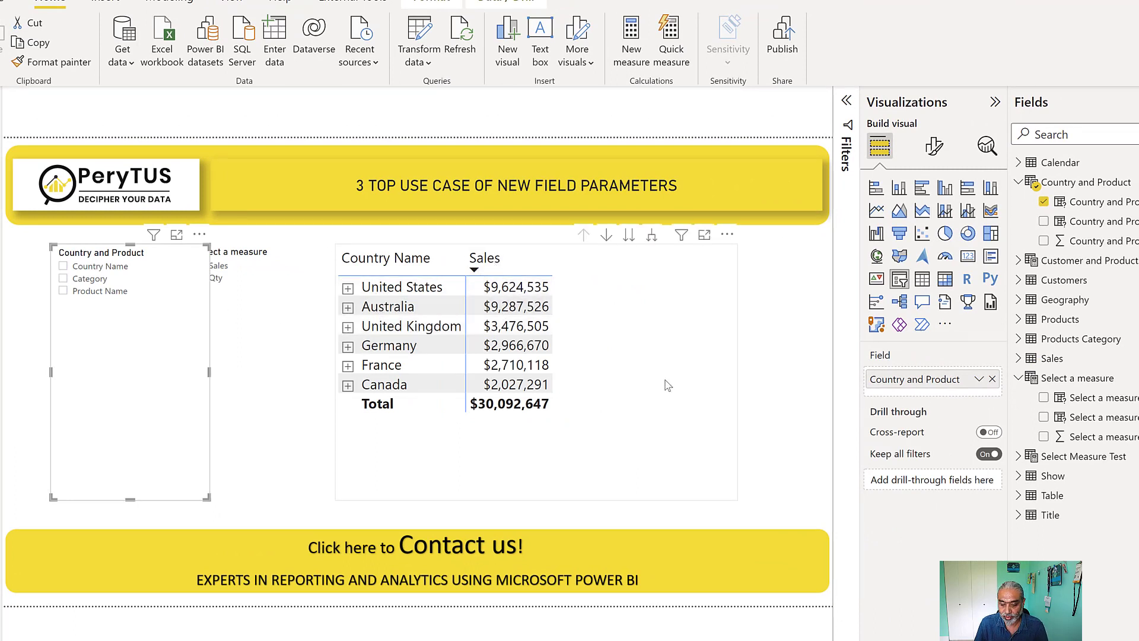
pyautogui.click(730, 399)
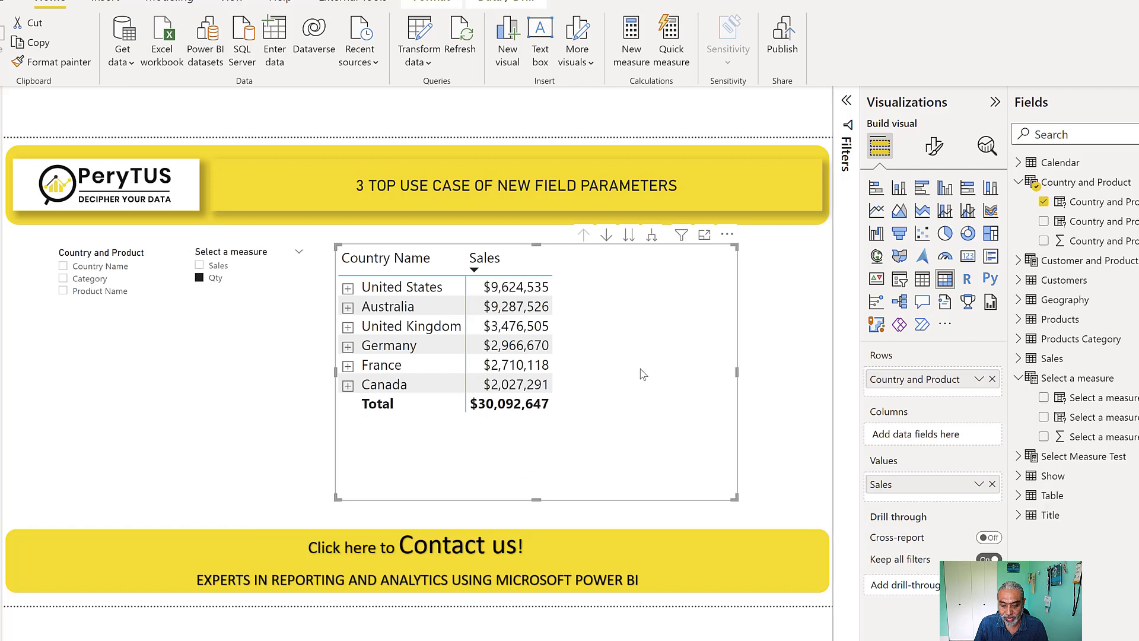
# Replace Sales in the matrix Values with the Select a measure parameter and clear the slicer pick.
pyautogui.click(992, 484)
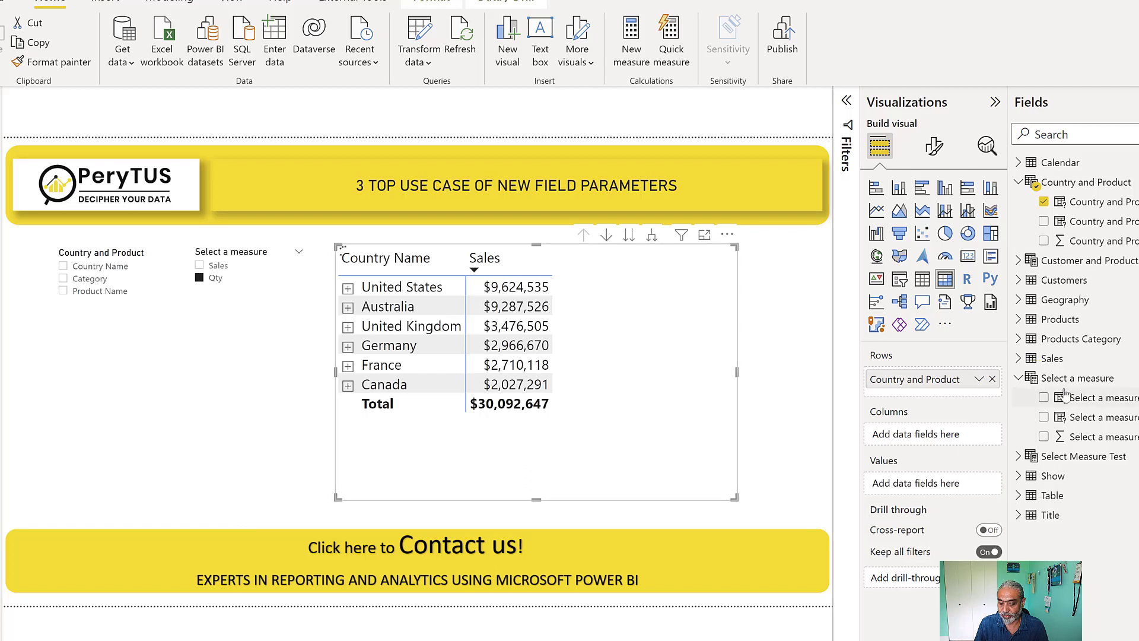
pyautogui.moveTo(1089, 399); pyautogui.dragTo(913, 493)
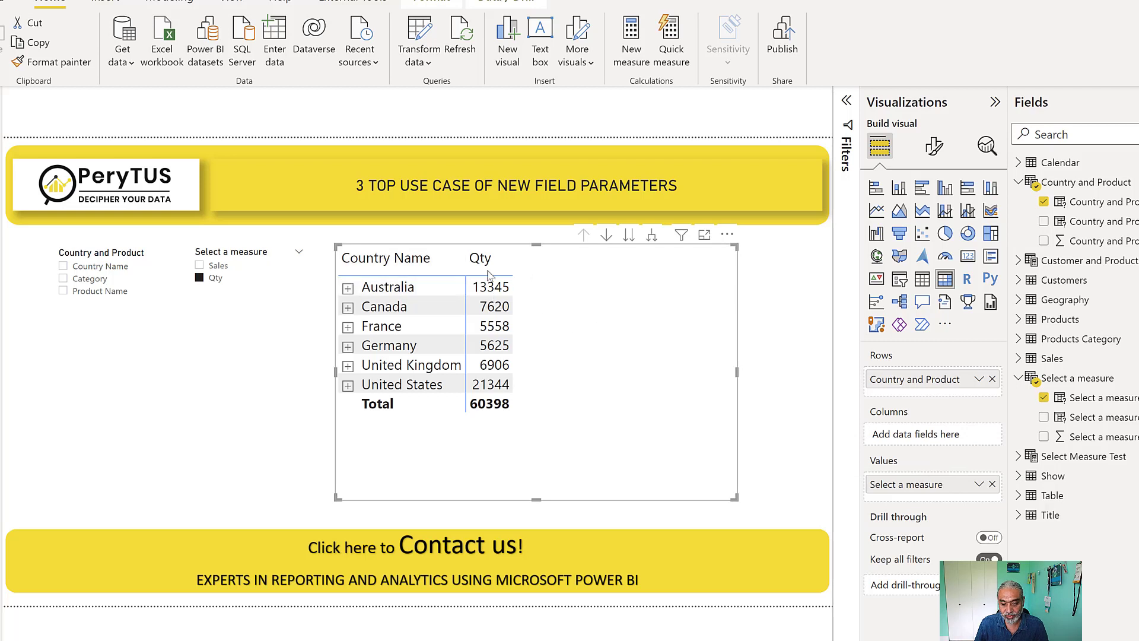
pyautogui.click(204, 279)
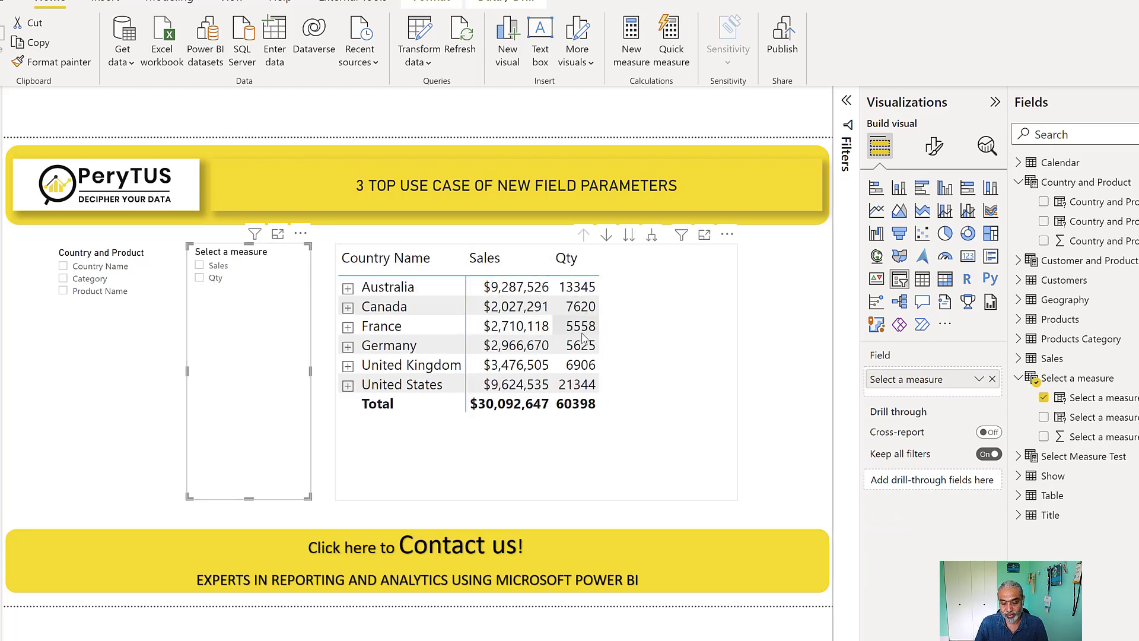
pyautogui.click(709, 371)
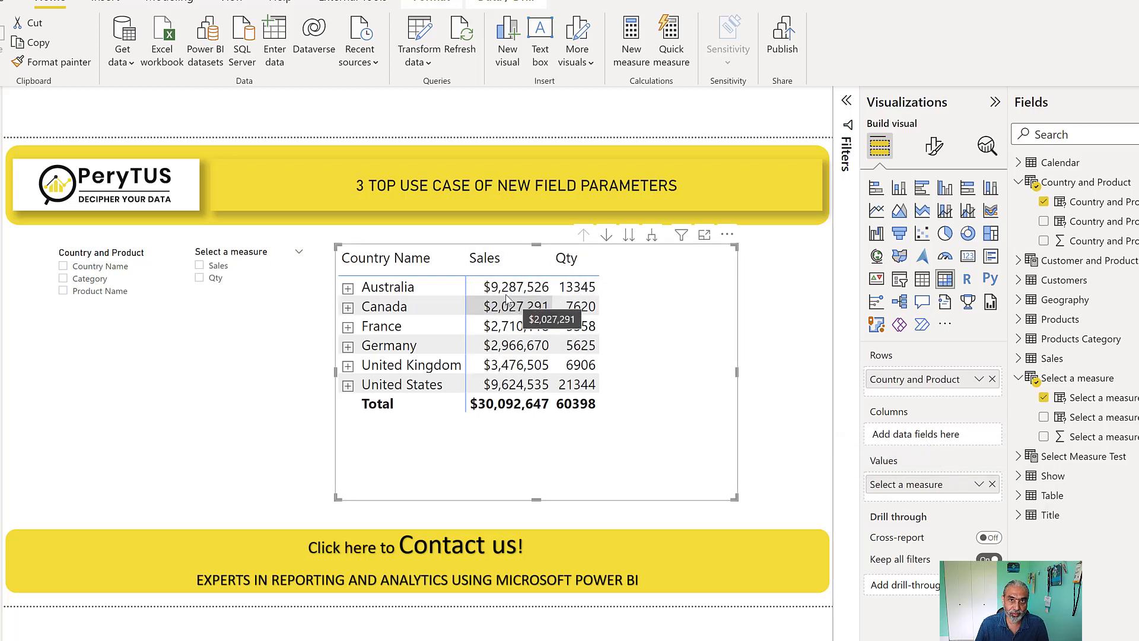
# Set the slicers to Qty and Product Name so the matrix lists Qty per product.
pyautogui.click(223, 274)
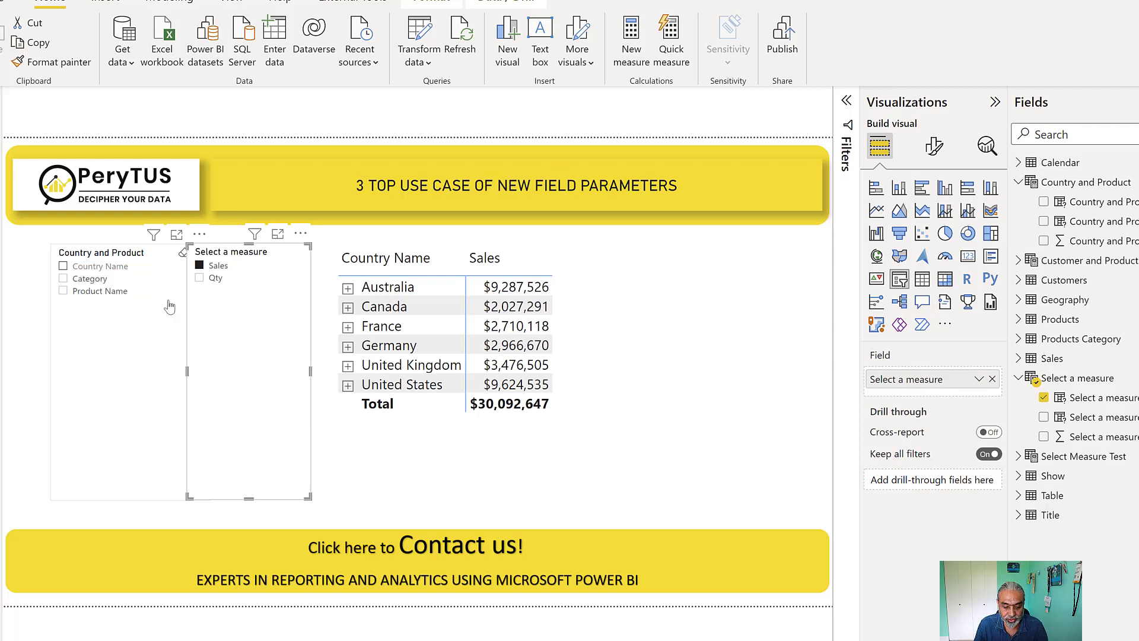
pyautogui.click(95, 282)
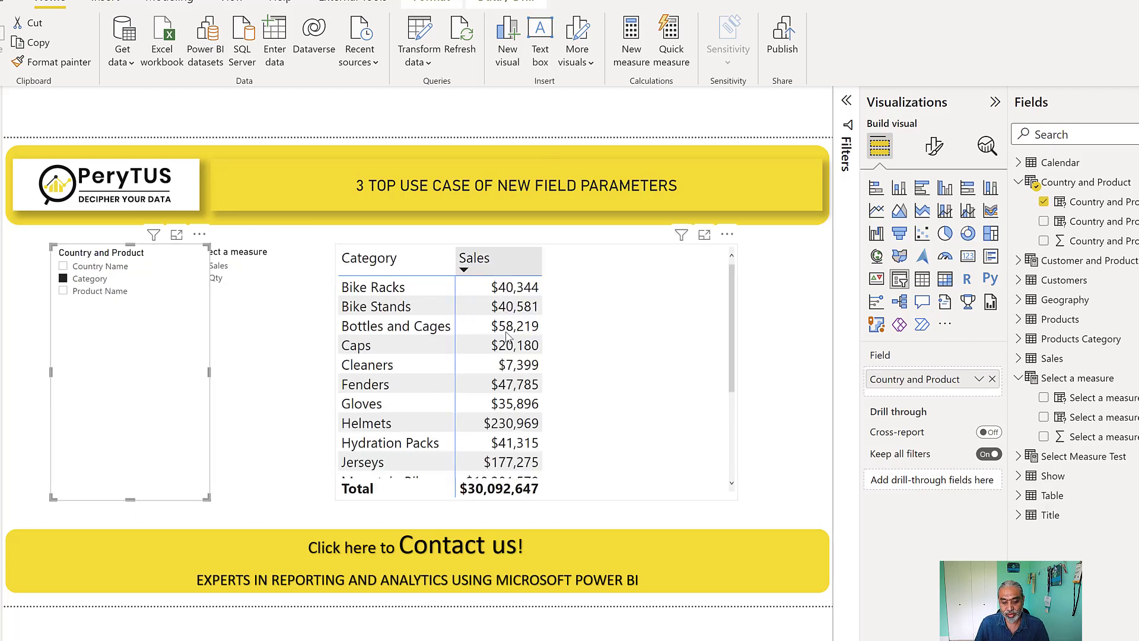
pyautogui.click(215, 281)
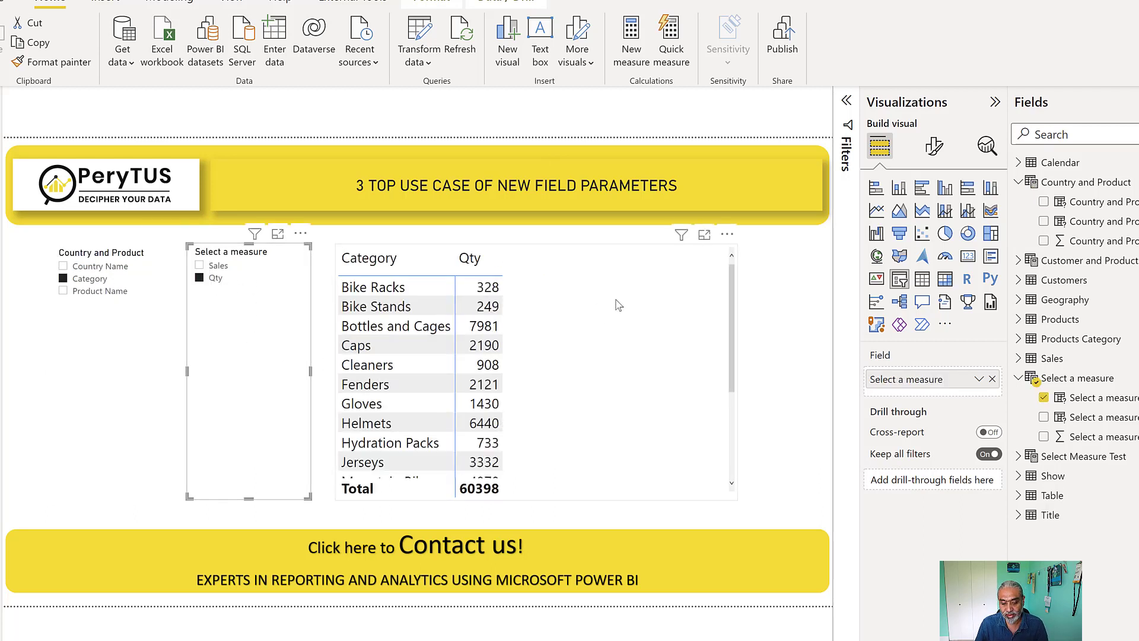
pyautogui.click(90, 292)
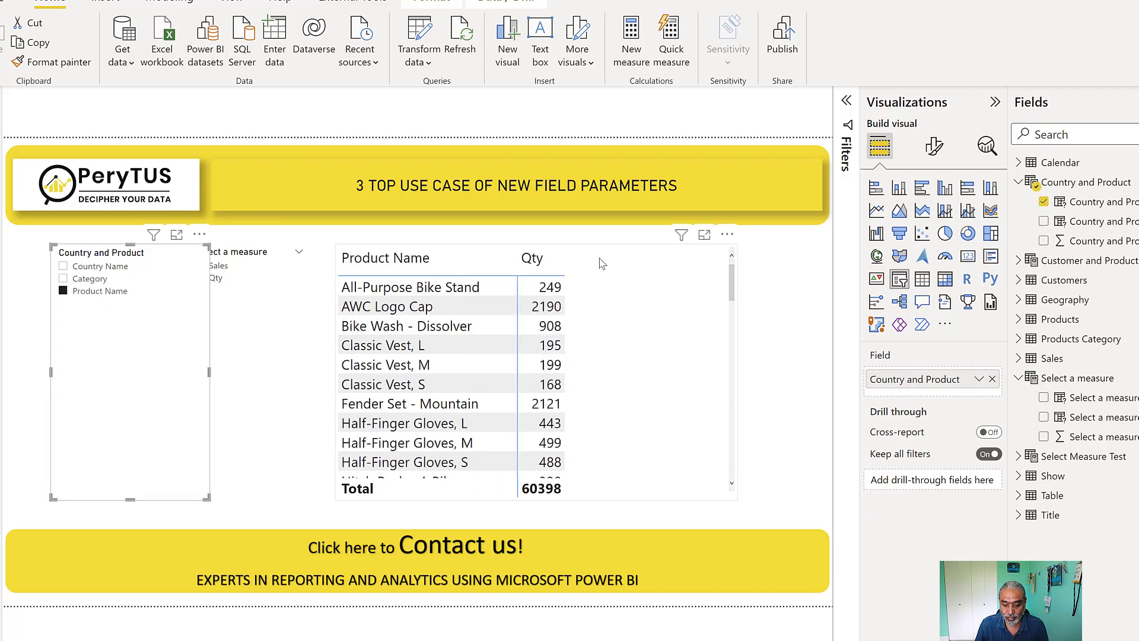
# Make it a clustered column chart, move it right, narrow the dimension slicer, and clear both slicers.
pyautogui.click(946, 190)
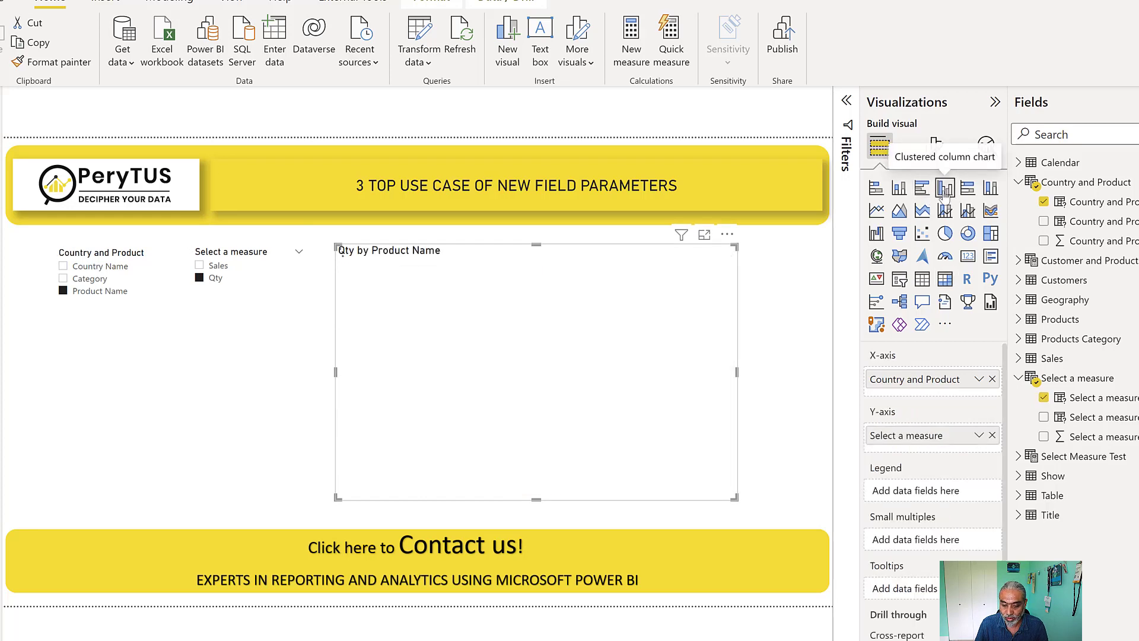
pyautogui.moveTo(731, 324); pyautogui.dragTo(791, 312)
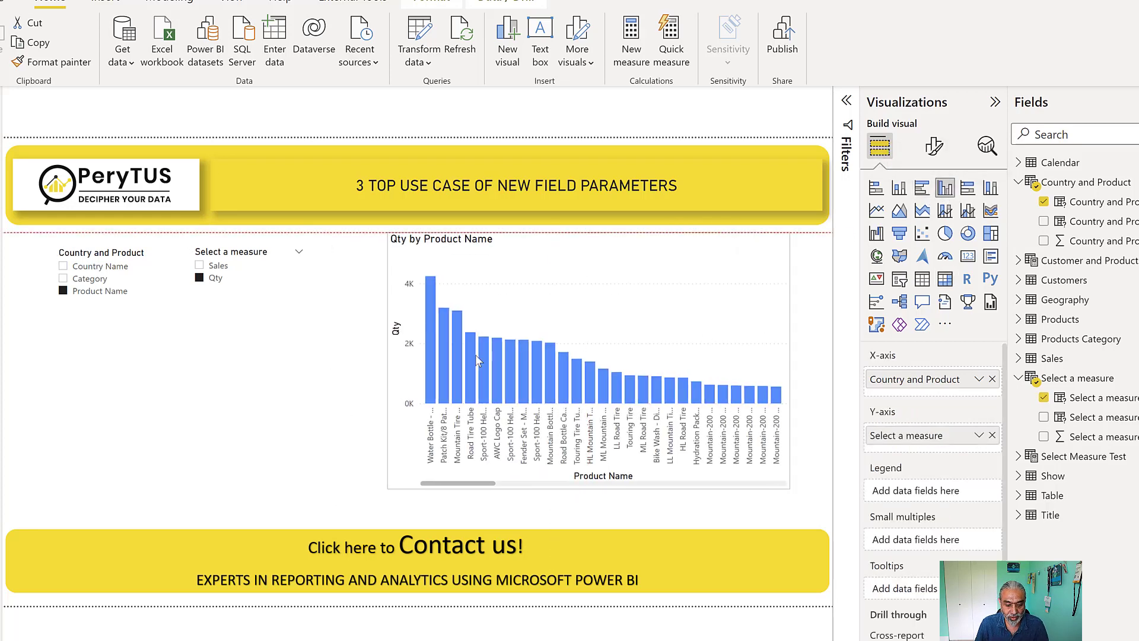
pyautogui.click(99, 297)
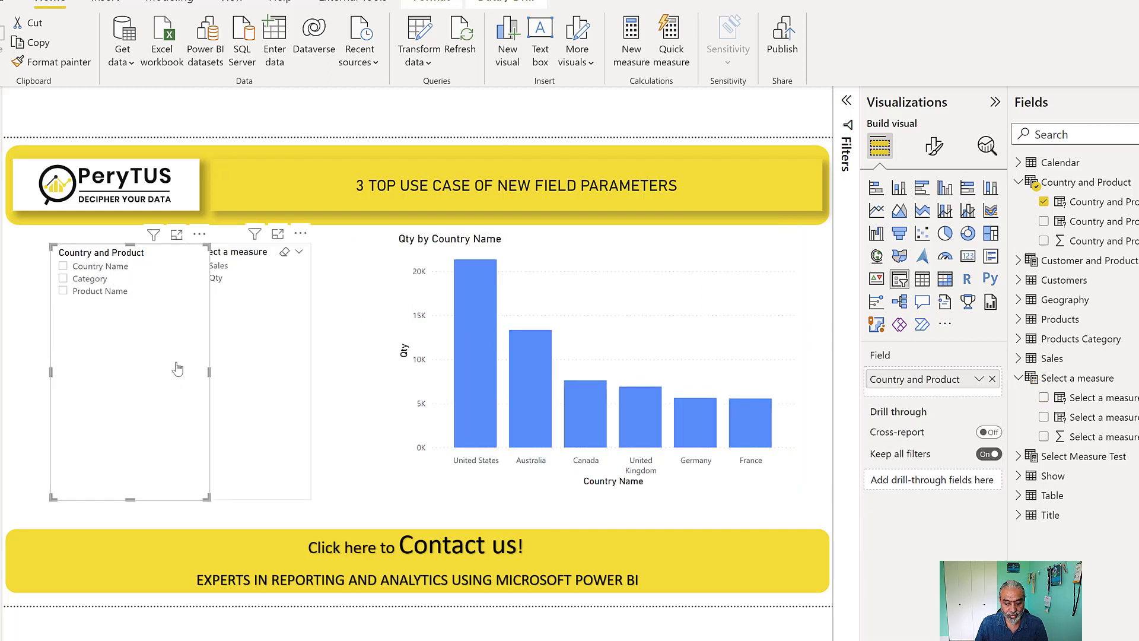
pyautogui.moveTo(209, 375); pyautogui.dragTo(171, 372)
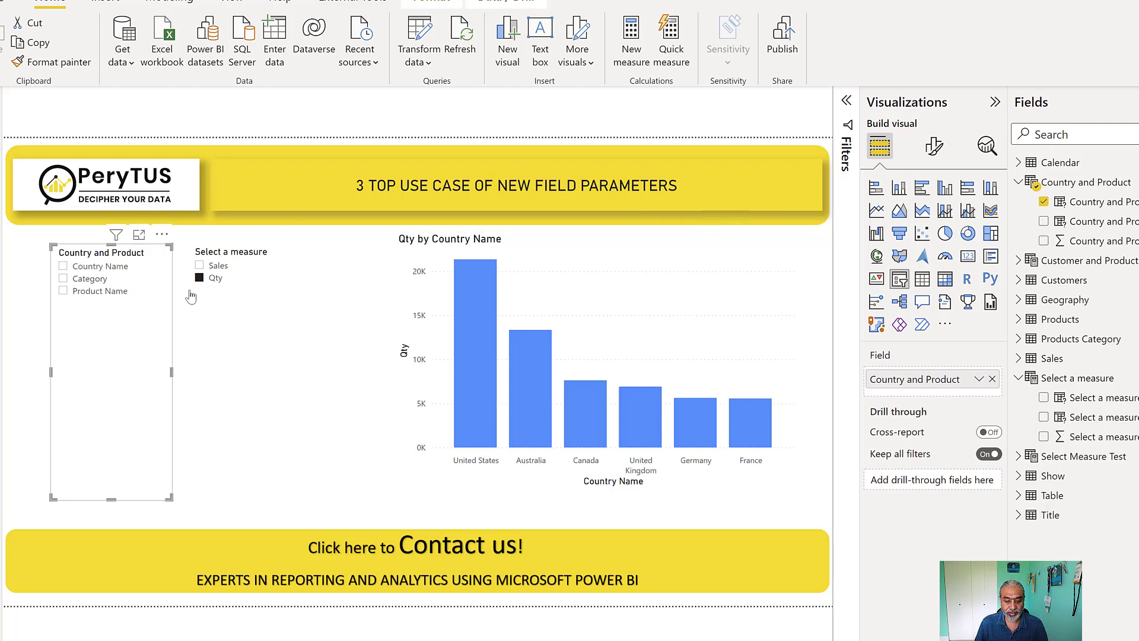
pyautogui.click(218, 266)
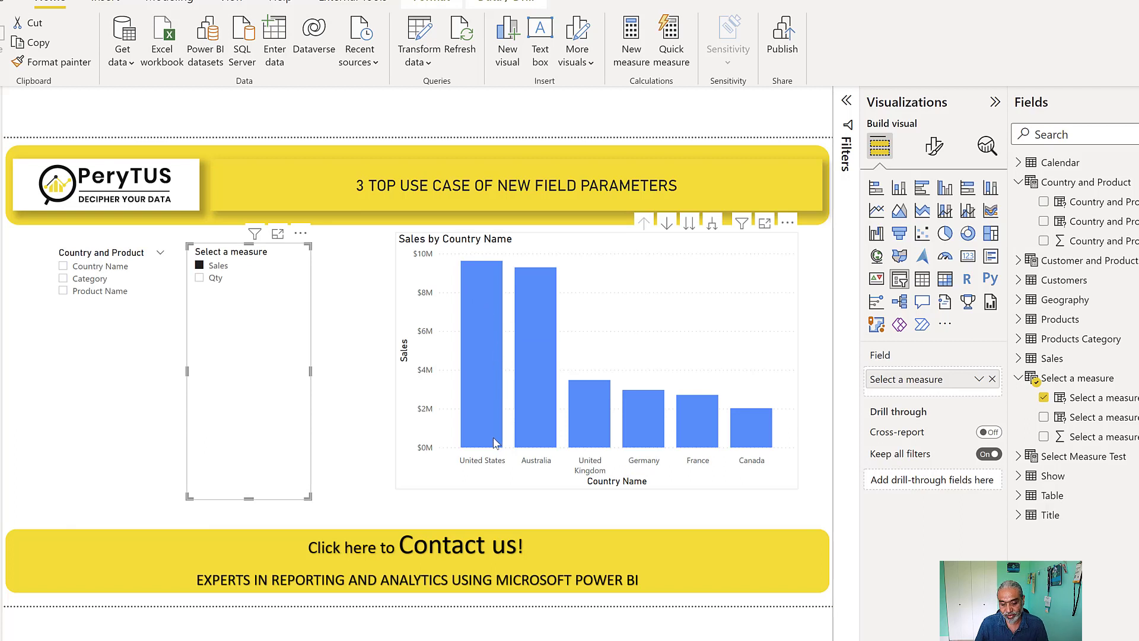
pyautogui.click(214, 269)
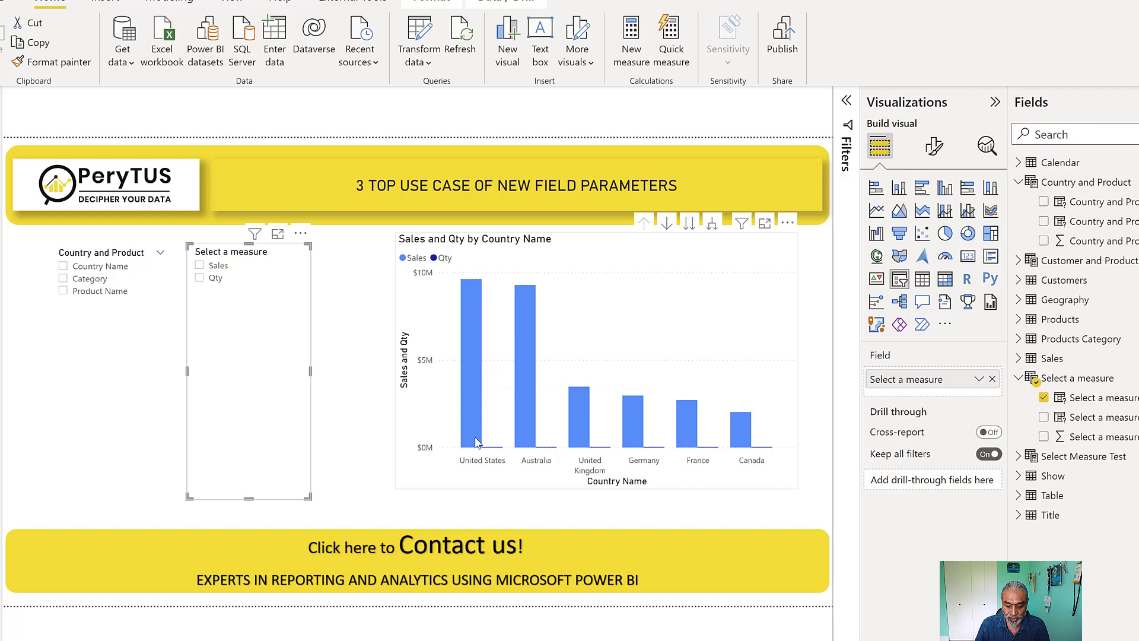
pyautogui.moveTo(475, 440)
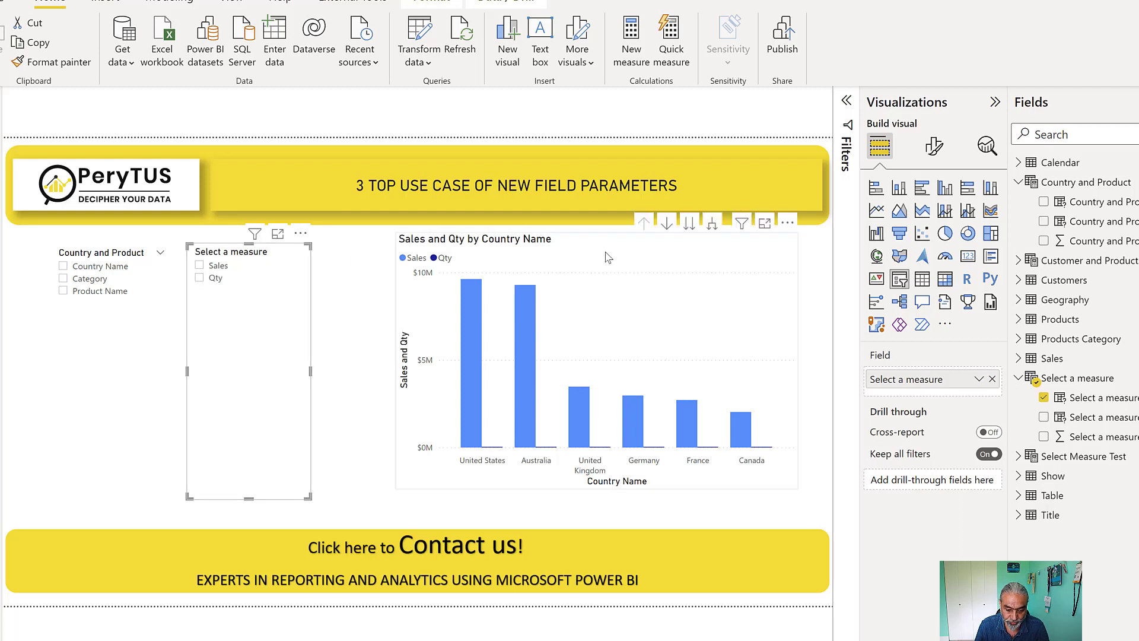
# Plot Sales by Category, then Product Name, then Country Name, and select the chart.
pyautogui.click(215, 283)
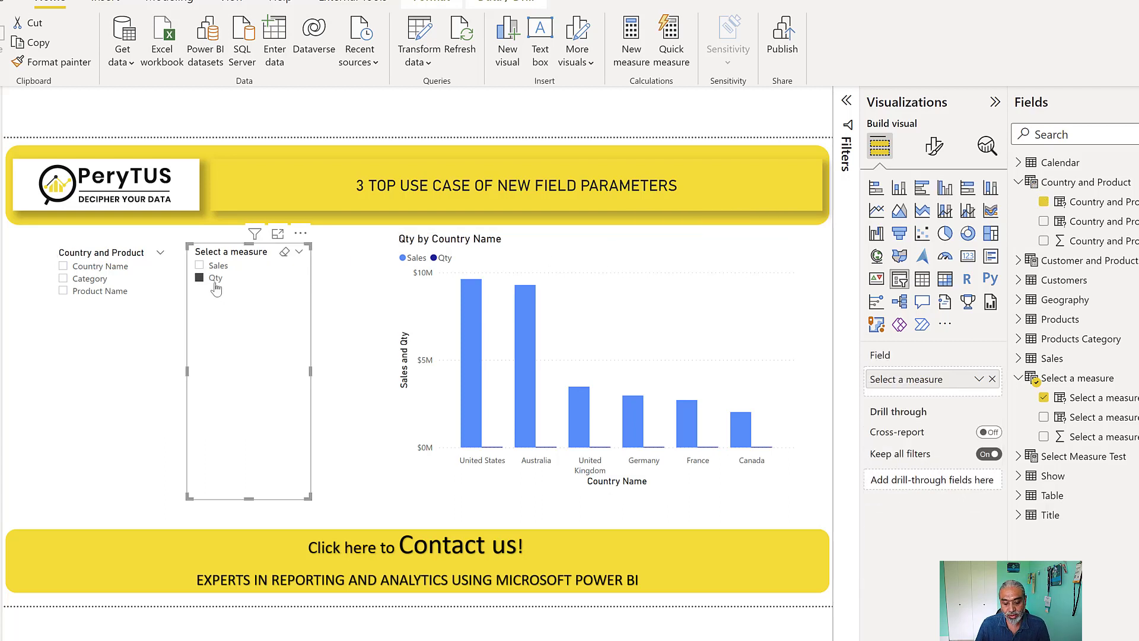
pyautogui.click(95, 279)
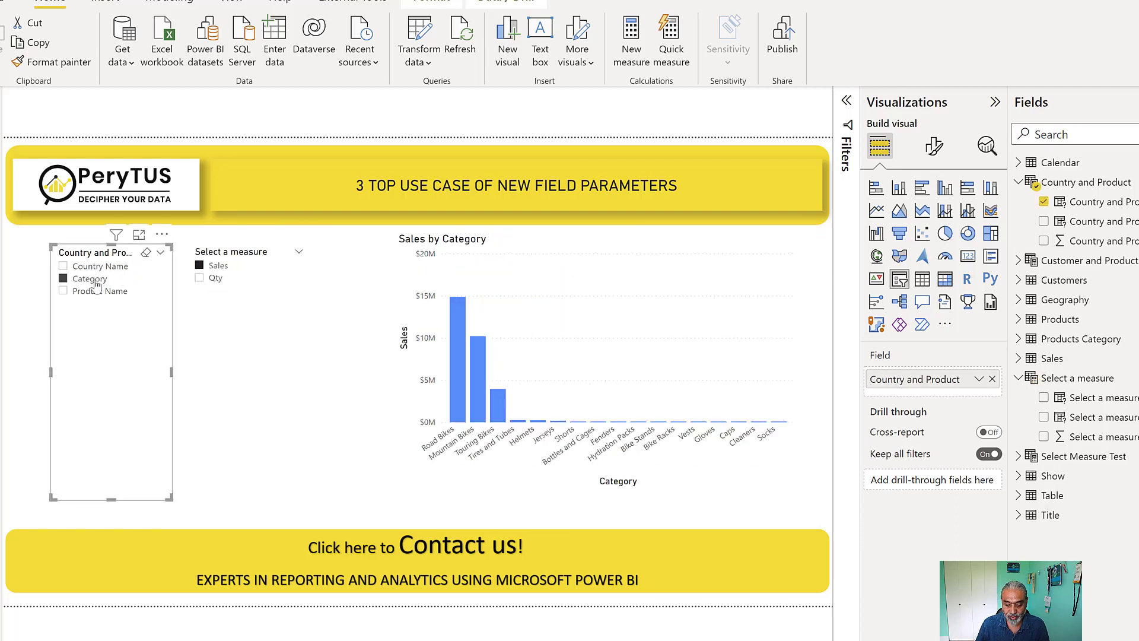
pyautogui.click(99, 294)
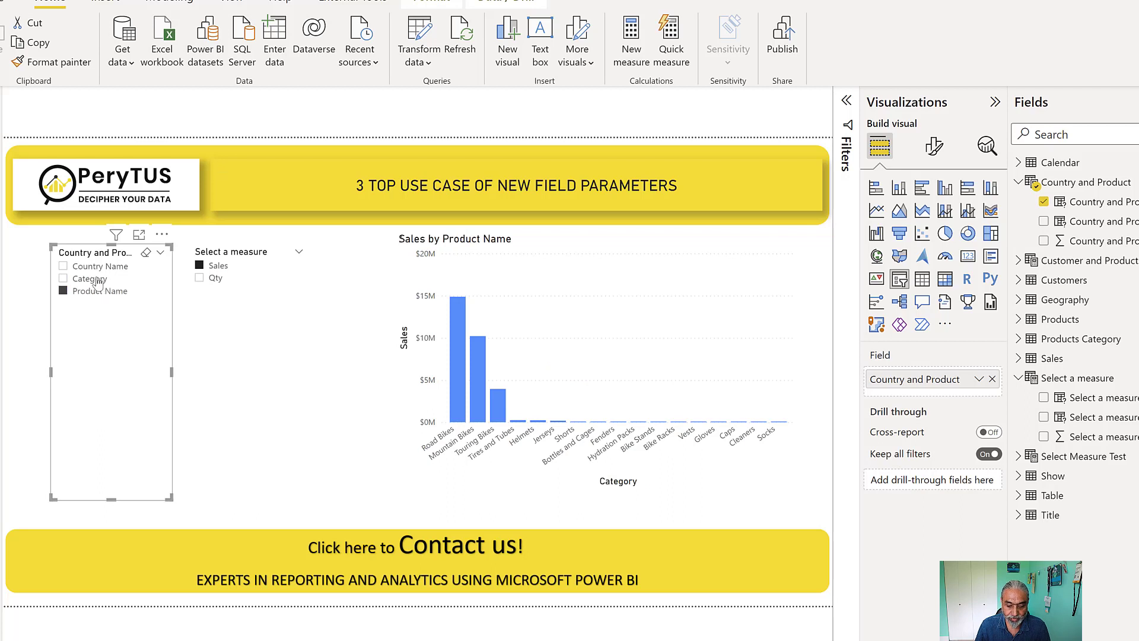
pyautogui.click(98, 267)
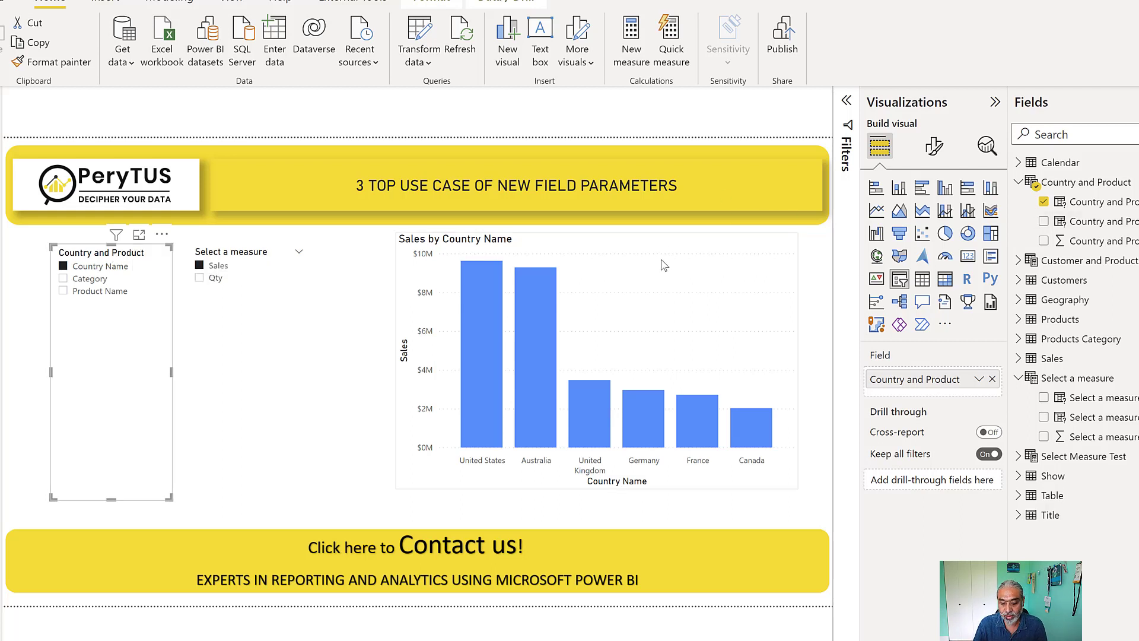
pyautogui.click(651, 284)
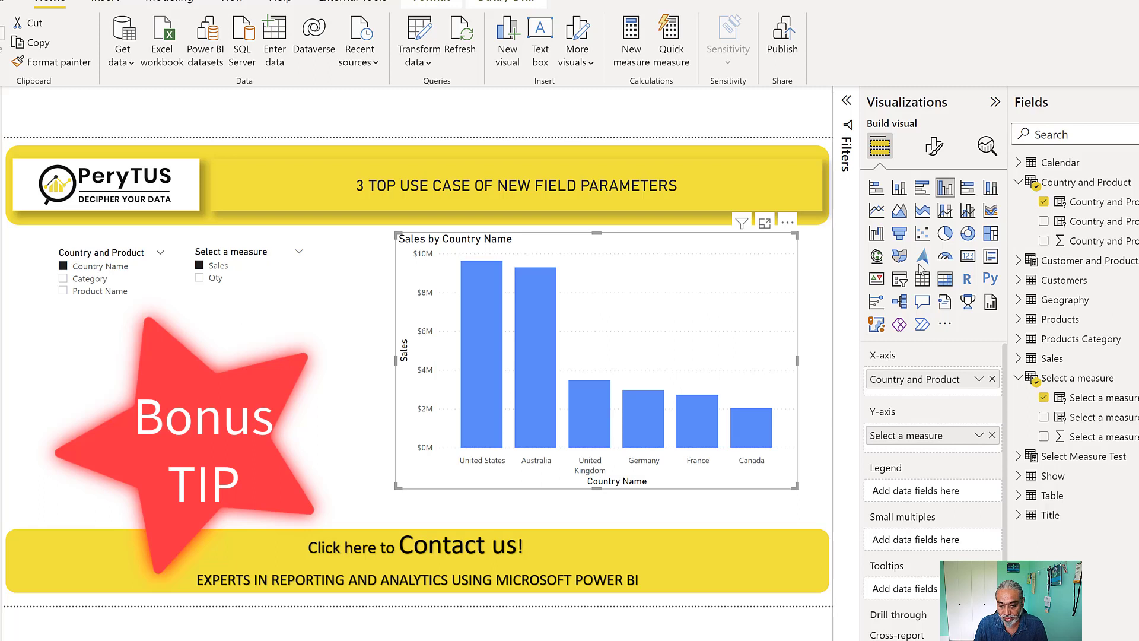
# Convert the chart to a matrix, clear Country Name, expand Australia, then drill back up.
pyautogui.click(945, 278)
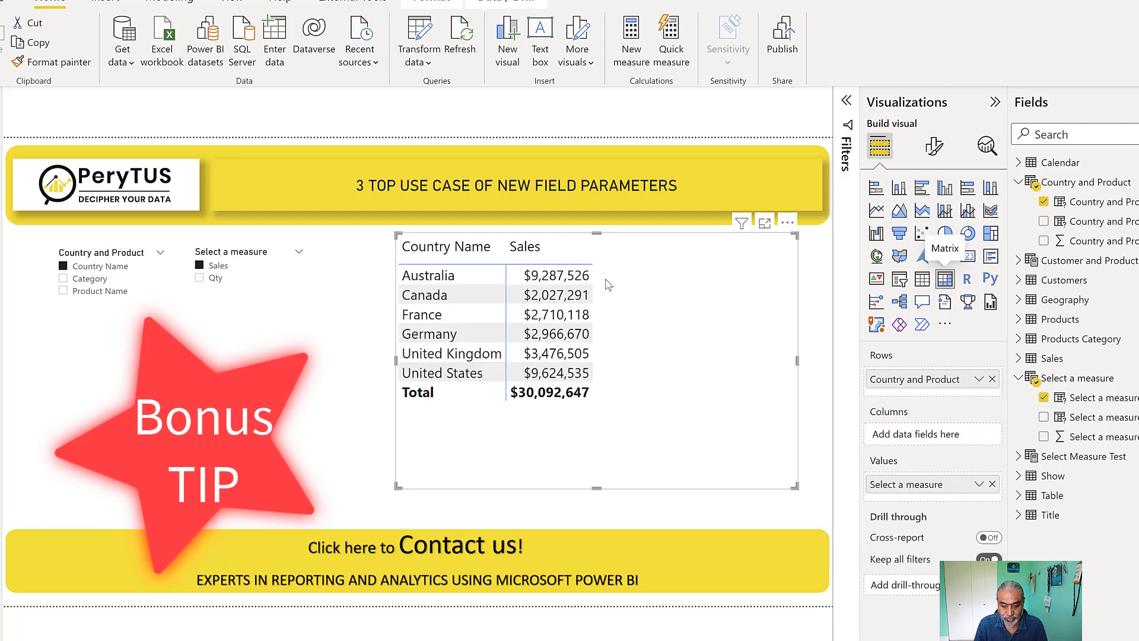
pyautogui.click(141, 281)
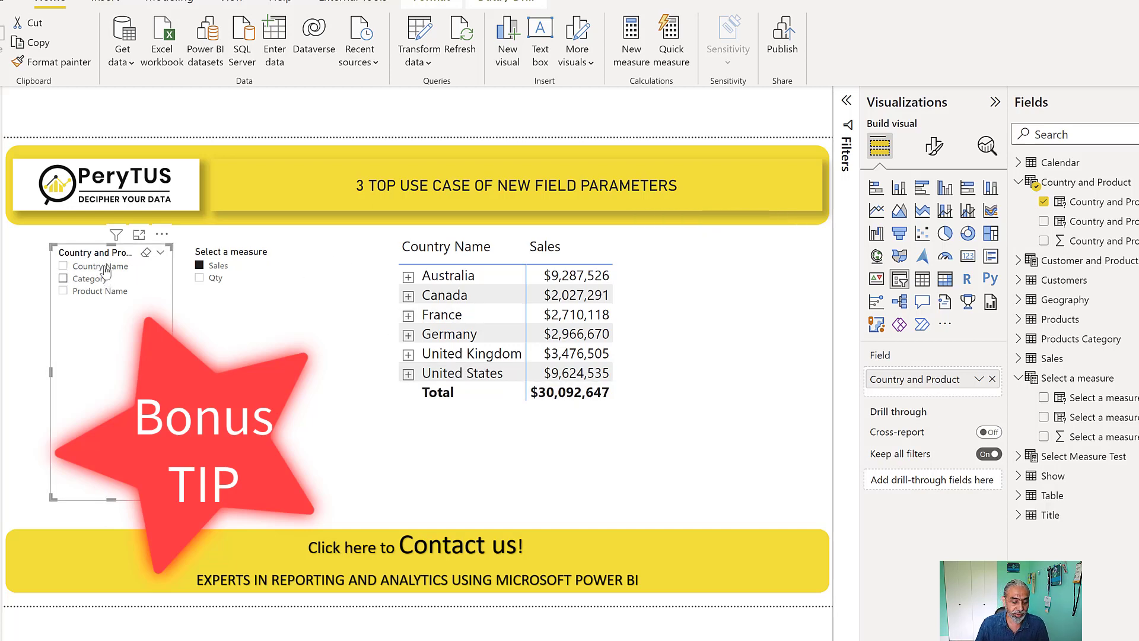
pyautogui.click(408, 276)
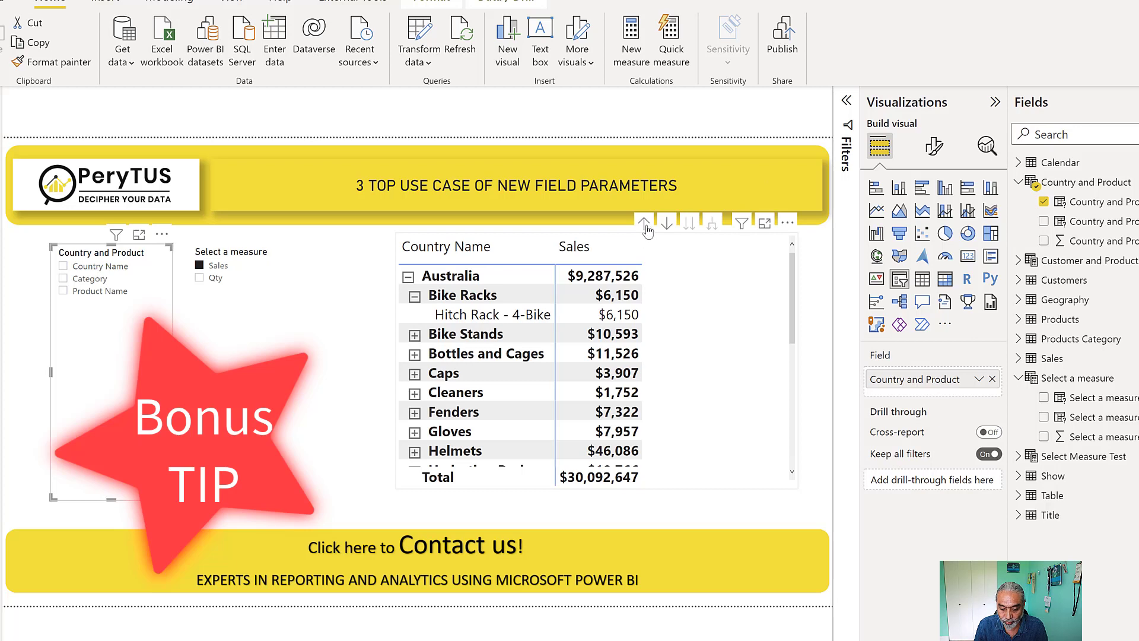
pyautogui.click(644, 224)
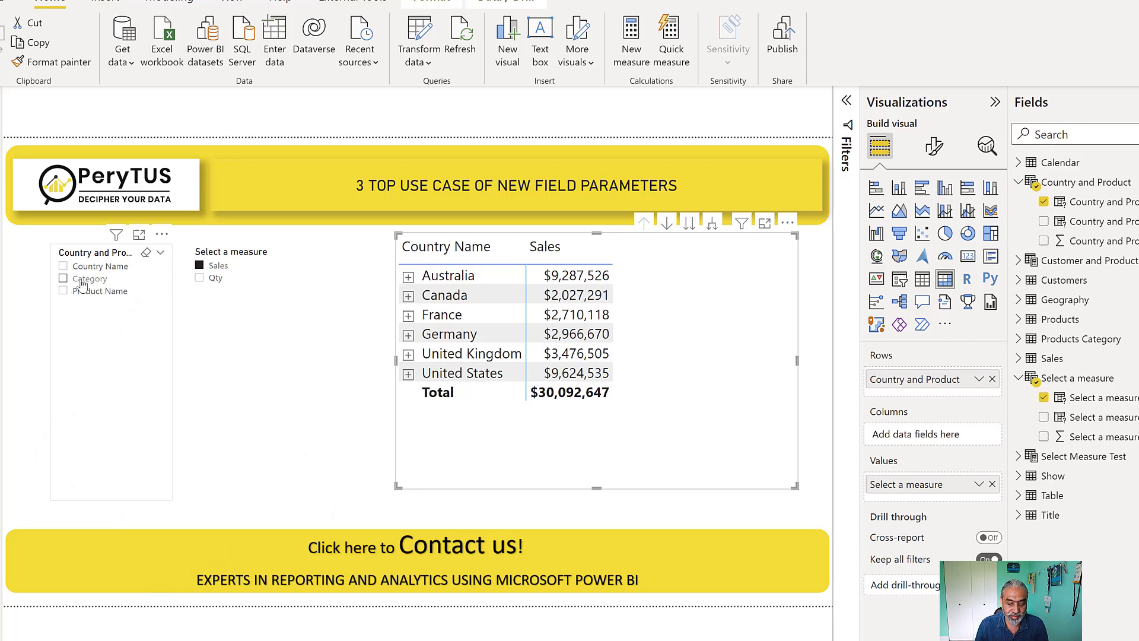
# Build a Category > Country Name > Product Name matrix, expanding Bike Racks and its Australia row.
pyautogui.click(83, 280)
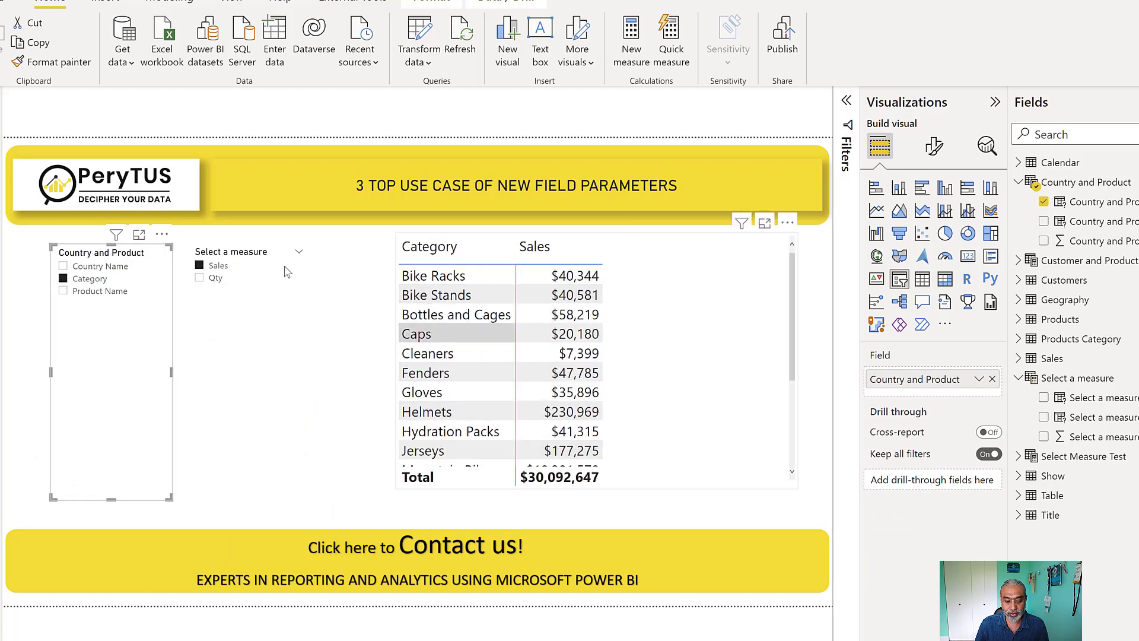
pyautogui.keyDown('ctrl'); pyautogui.click(115, 269); pyautogui.keyUp('ctrl')
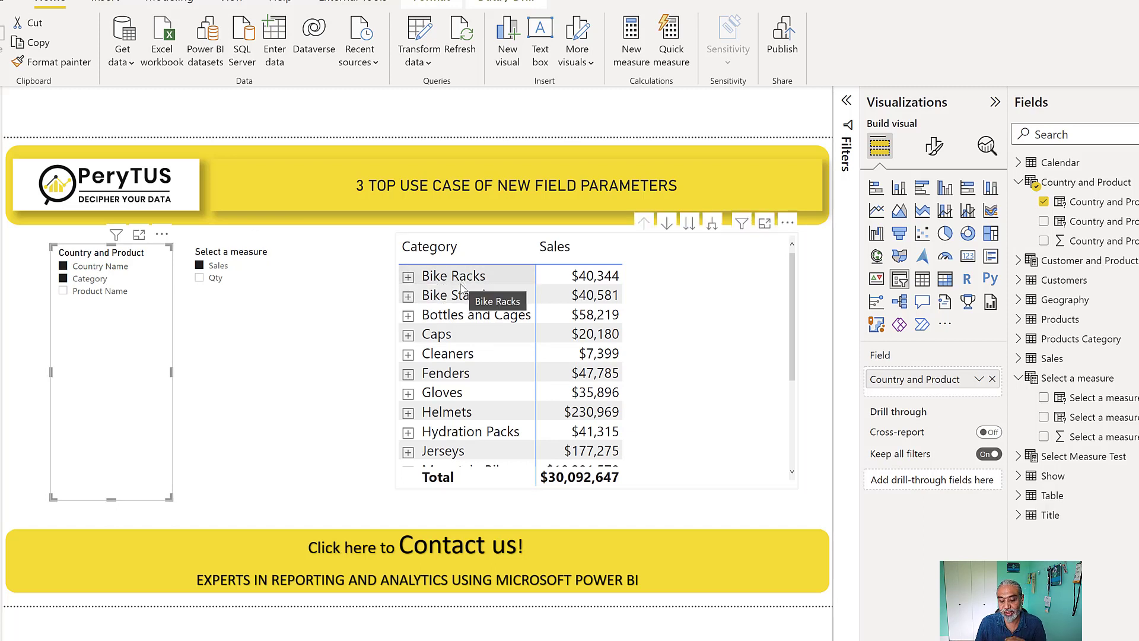
pyautogui.click(408, 276)
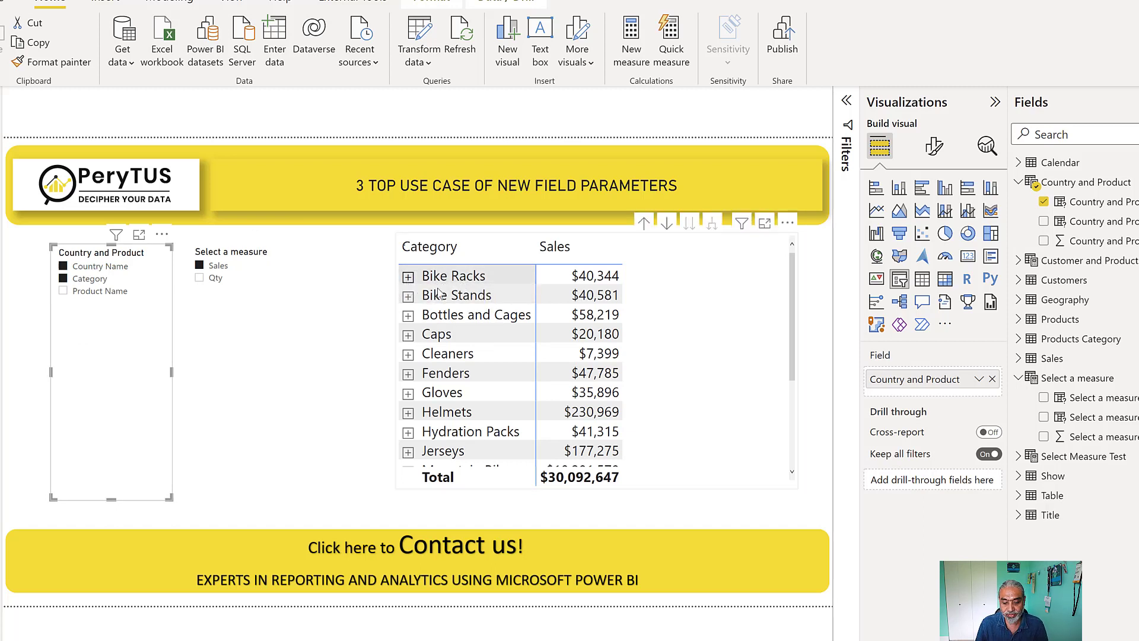
pyautogui.click(122, 296)
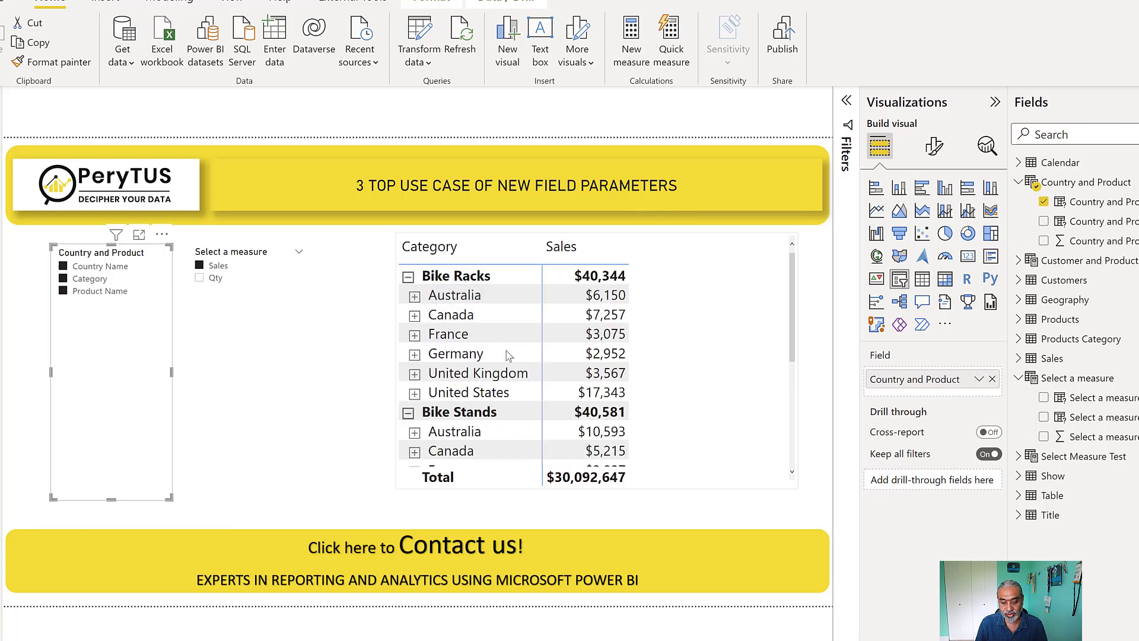
pyautogui.click(414, 295)
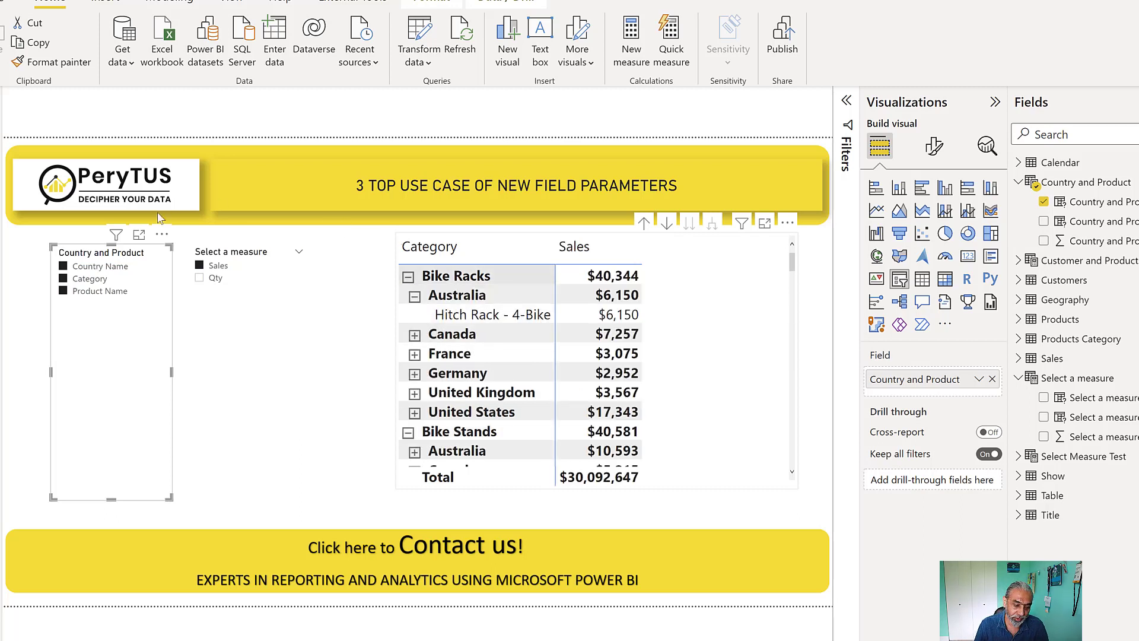
# Reset the dimension slicer to Country Name and Product Name, then expand All-Purpose Bike Stand.
pyautogui.click(108, 295)
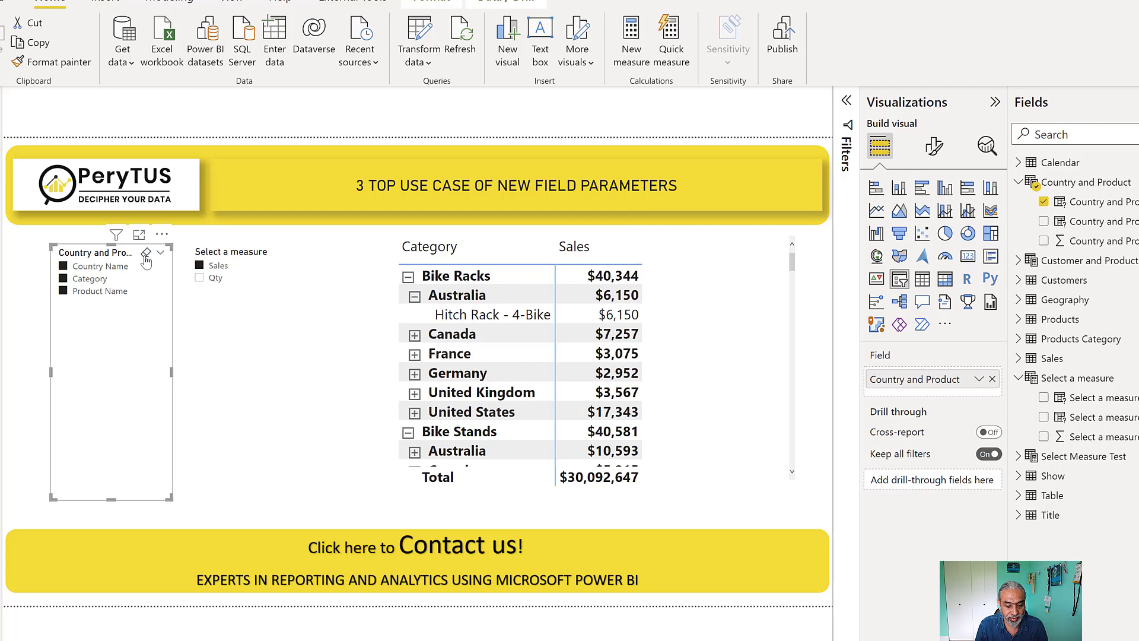
pyautogui.click(146, 255)
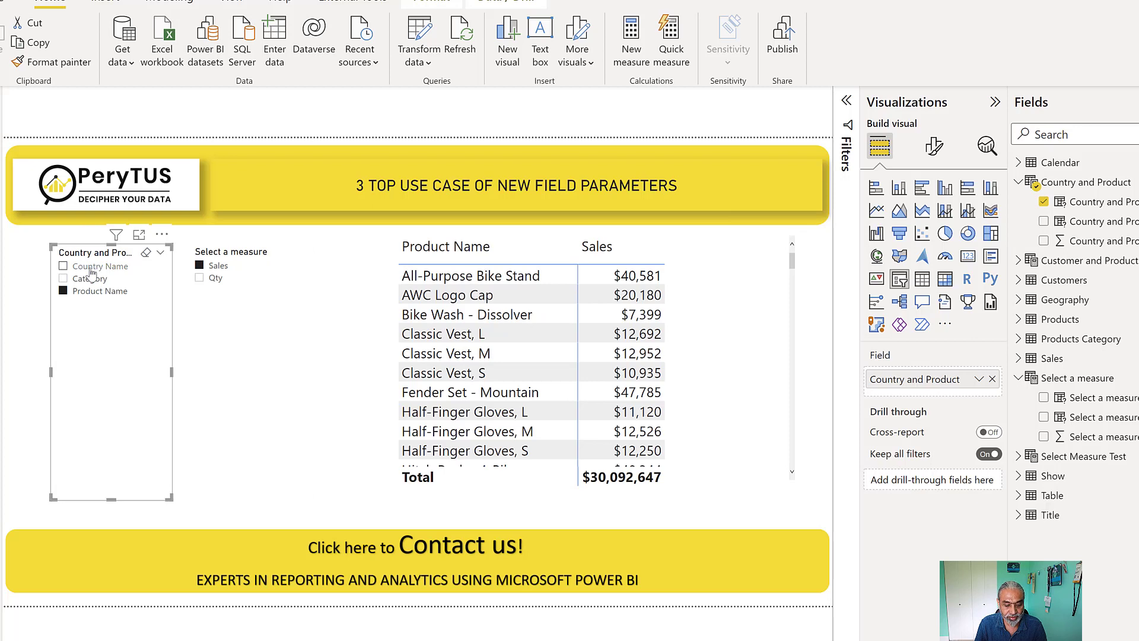
pyautogui.click(408, 277)
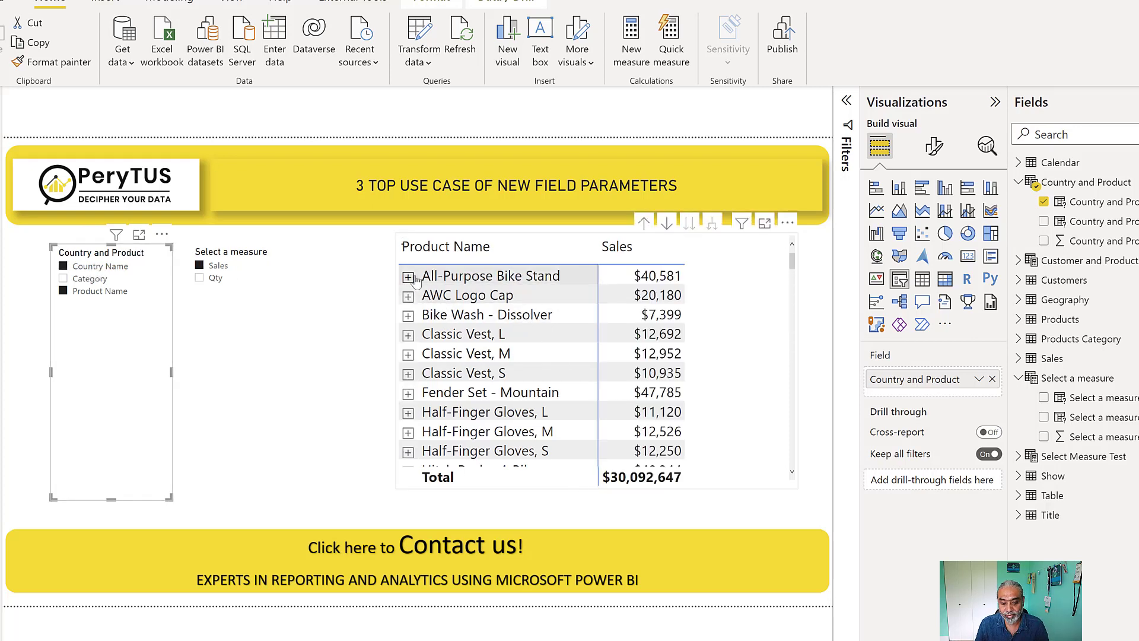